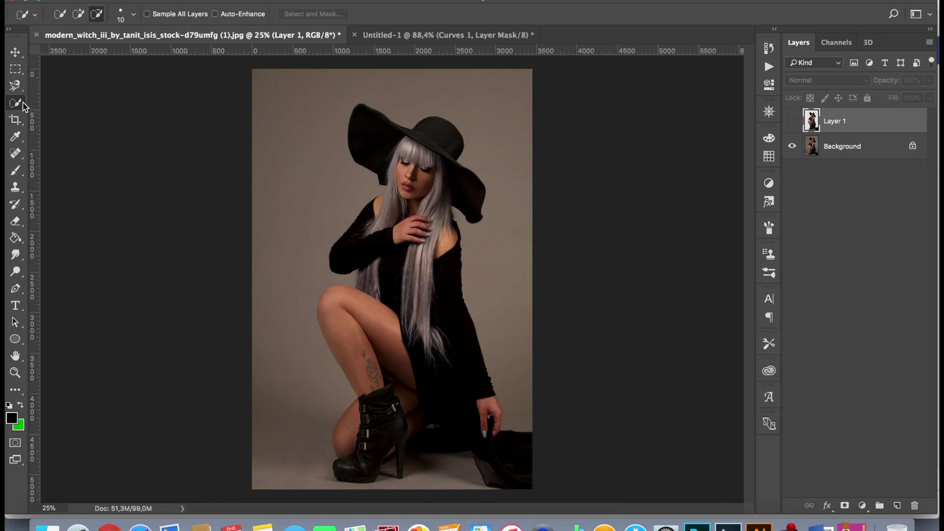
Quick-select the woman in the photo and copy the selection from the Background layer to a new layer.
{"action": "mouse_move", "coordinate": [420, 150]}
{"action": "left_mouse_down"}
{"action": "mouse_move", "coordinate": [399, 194]}
{"action": "mouse_move", "coordinate": [408, 207]}
{"action": "mouse_move", "coordinate": [436, 216]}
{"action": "mouse_move", "coordinate": [439, 192]}
{"action": "mouse_move", "coordinate": [454, 238]}
{"action": "mouse_move", "coordinate": [445, 317]}
{"action": "mouse_move", "coordinate": [457, 389]}
{"action": "mouse_move", "coordinate": [447, 404]}
{"action": "mouse_move", "coordinate": [421, 412]}
{"action": "mouse_move", "coordinate": [404, 404]}
{"action": "mouse_move", "coordinate": [375, 343]}
{"action": "mouse_move", "coordinate": [397, 260]}
{"action": "mouse_move", "coordinate": [384, 138]}
{"action": "left_mouse_up"}
{"action": "left_click", "coordinate": [844, 140]}
{"action": "key", "text": "ctrl+j"}
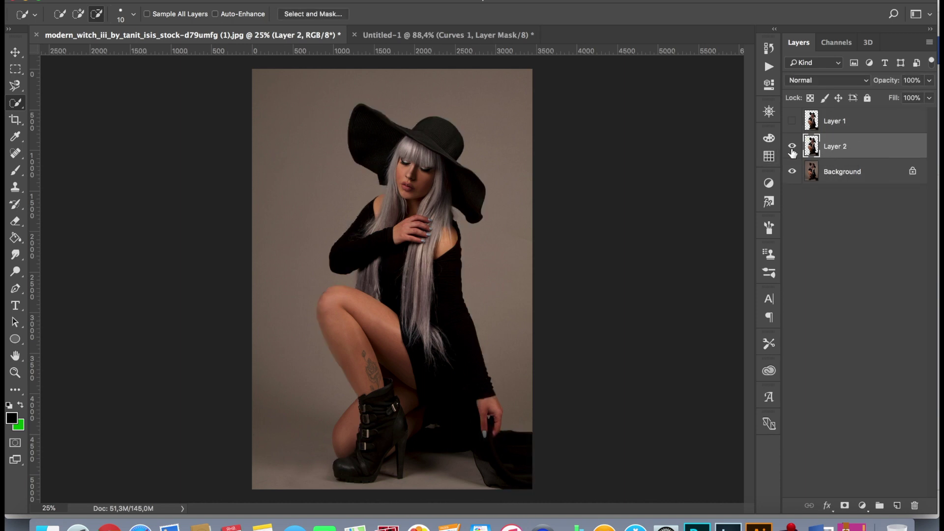
Hide the Background layer and show Layer 1 together with the new cutout layer.
{"action": "left_click", "coordinate": [792, 171]}
{"action": "left_click", "coordinate": [792, 120]}
{"action": "left_click", "coordinate": [792, 120]}
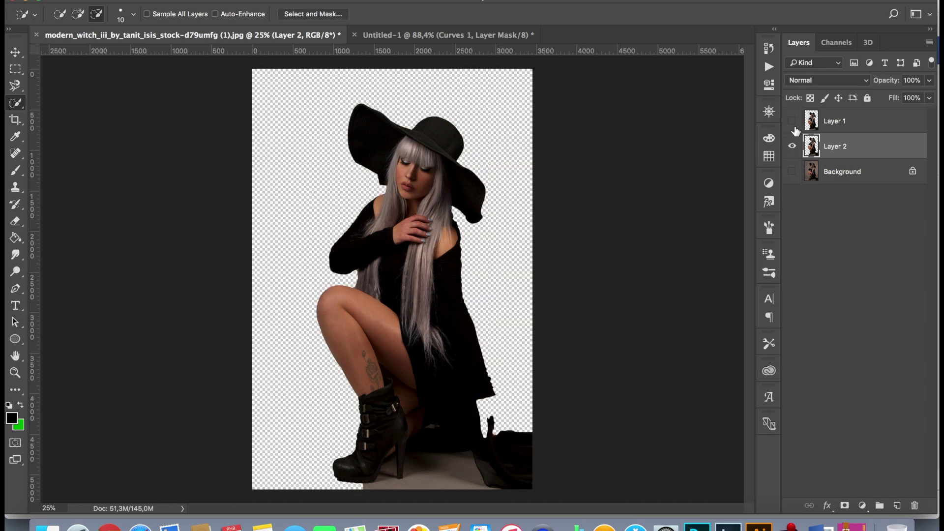
{"action": "left_click", "coordinate": [792, 120]}
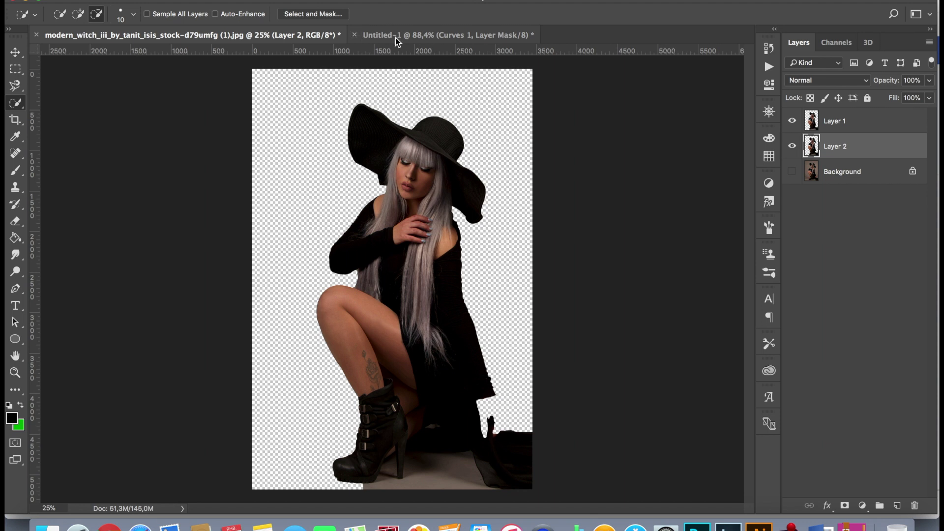
Create a new 1500 x 1500 px document at 150 ppi in RGB Color with white background contents.
{"action": "left_click", "coordinate": [130, 1]}
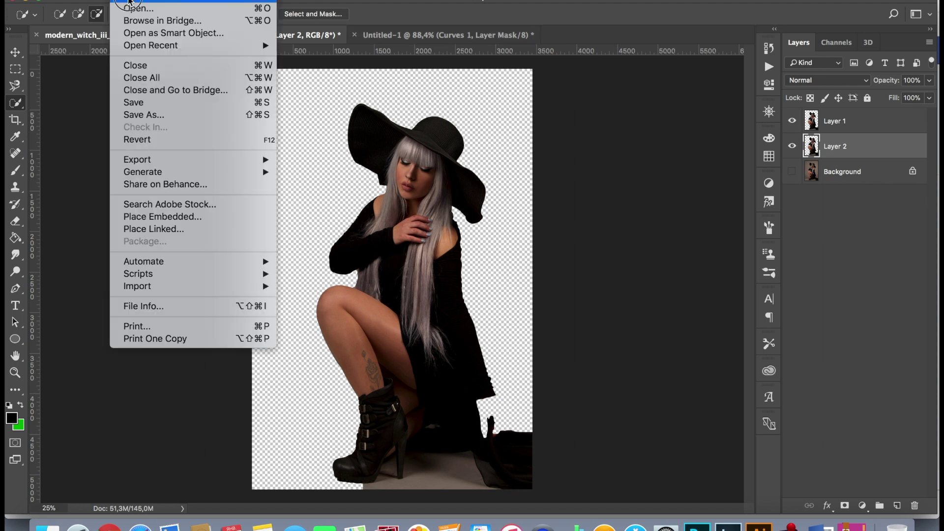
{"action": "left_click", "coordinate": [130, 1]}
{"action": "key", "text": "super+n"}
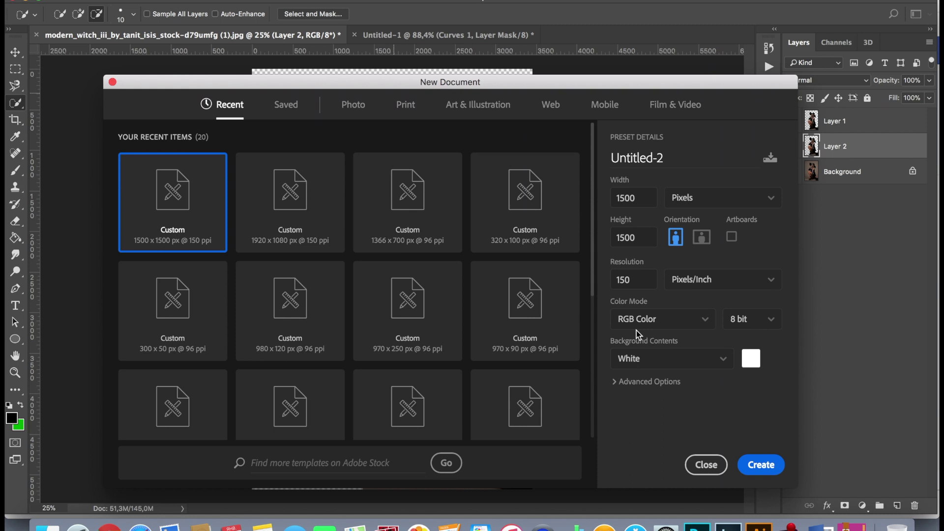
{"action": "left_click", "coordinate": [763, 466]}
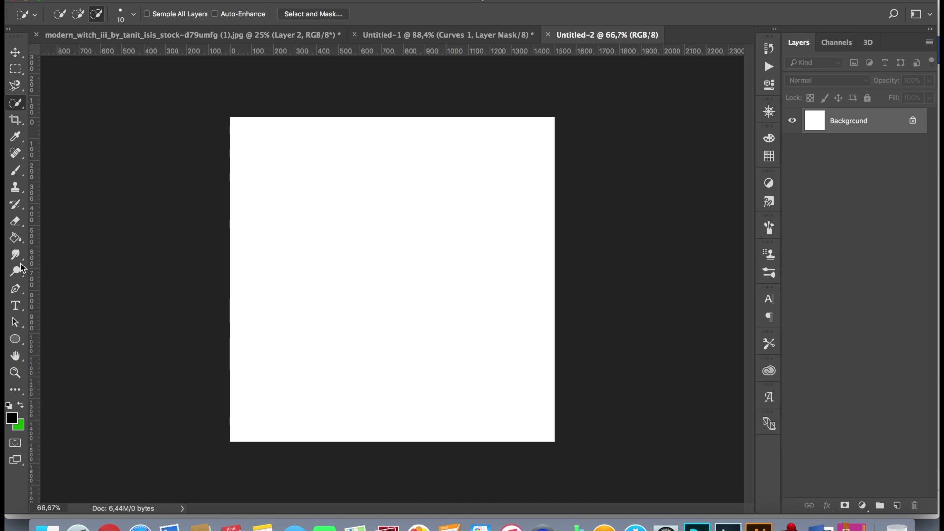
Choose the Type tool, then switch to Chrome and look up the Anglecia Pro Display font in the fontlar.info list.
{"action": "left_click", "coordinate": [13, 307]}
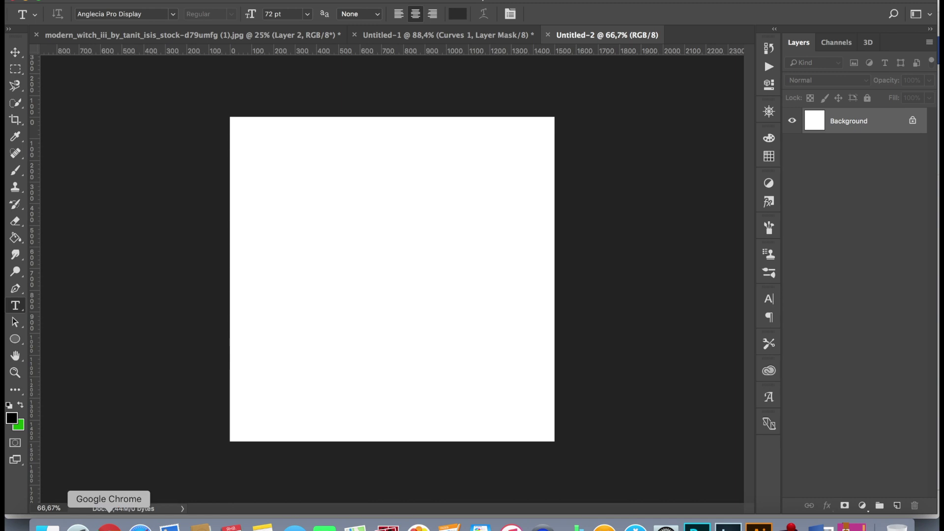
{"action": "left_click", "coordinate": [109, 525]}
{"action": "left_click", "coordinate": [708, 5]}
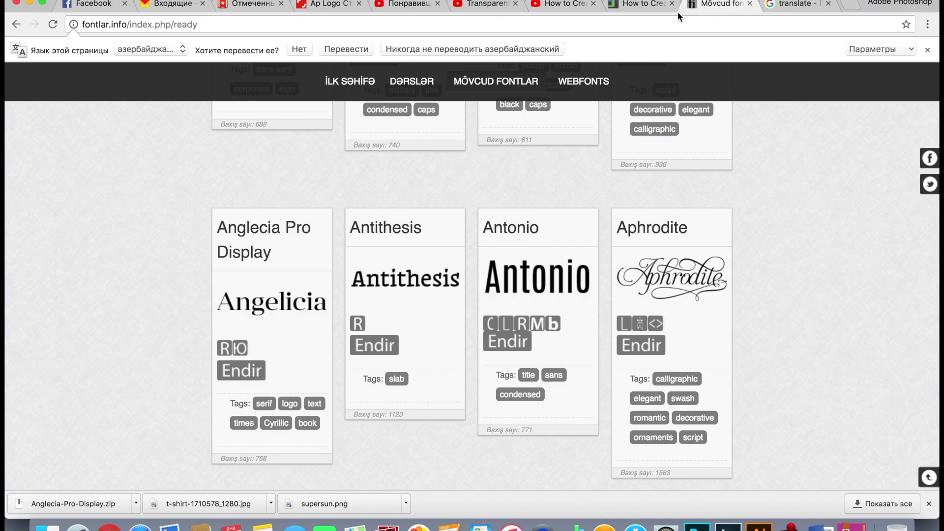
{"action": "left_click", "coordinate": [594, 3]}
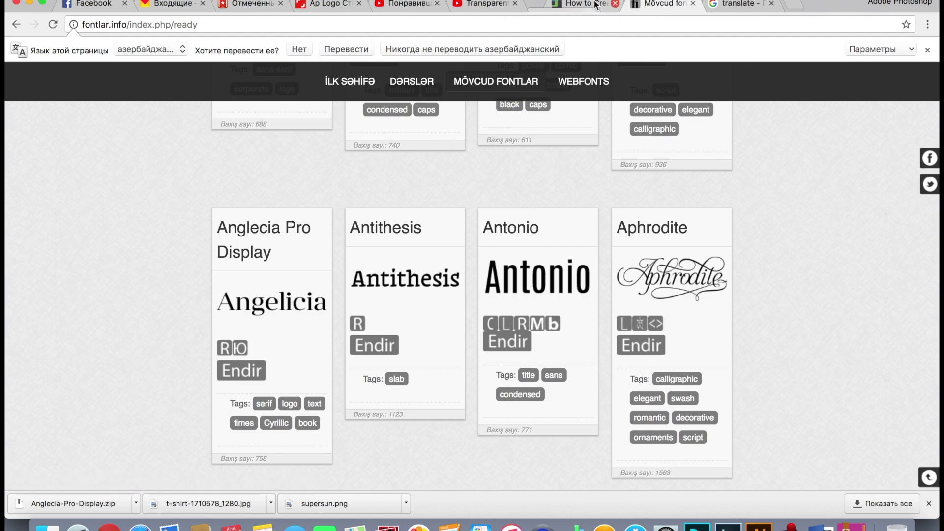
{"action": "scroll", "coordinate": [378, 306], "scroll_direction": "up", "scroll_amount": 10}
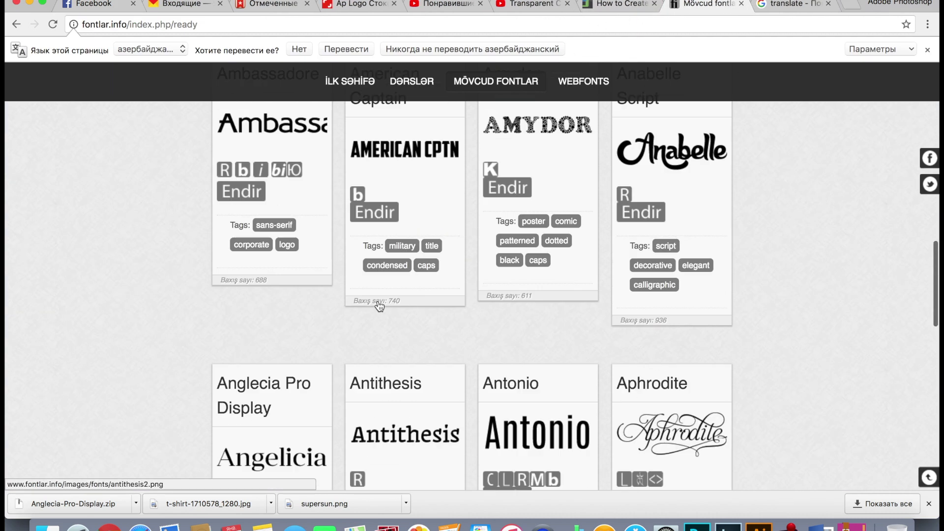
{"action": "scroll", "coordinate": [379, 306], "scroll_direction": "up", "scroll_amount": 10}
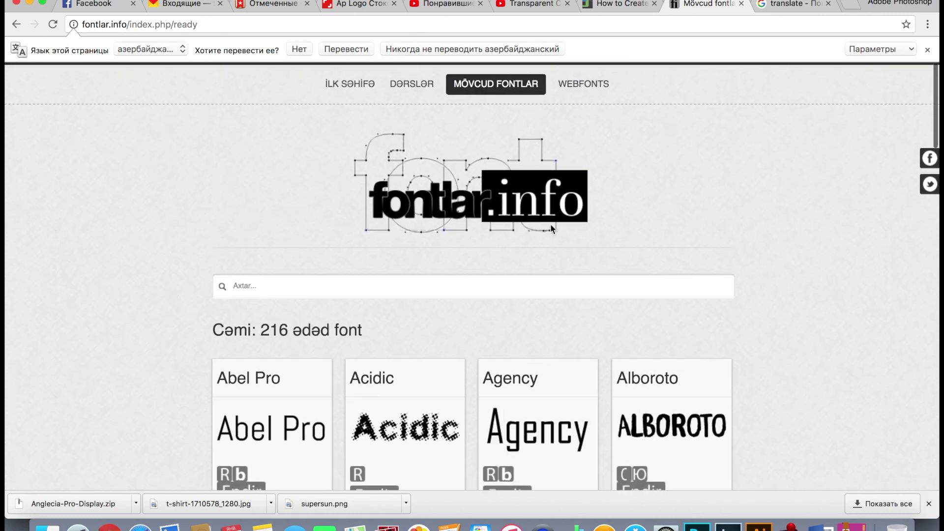
{"action": "scroll", "coordinate": [469, 231], "scroll_direction": "down", "scroll_amount": 10}
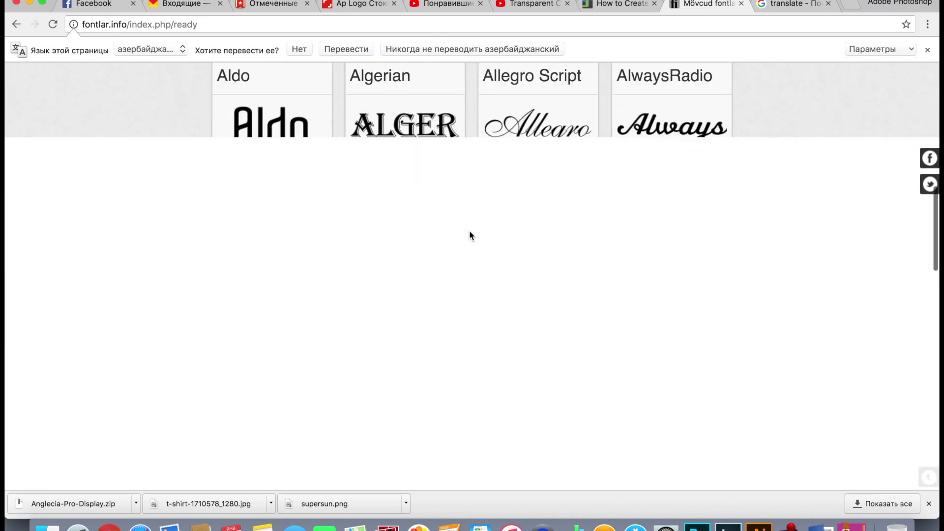
{"action": "scroll", "coordinate": [388, 317], "scroll_direction": "down", "scroll_amount": 5}
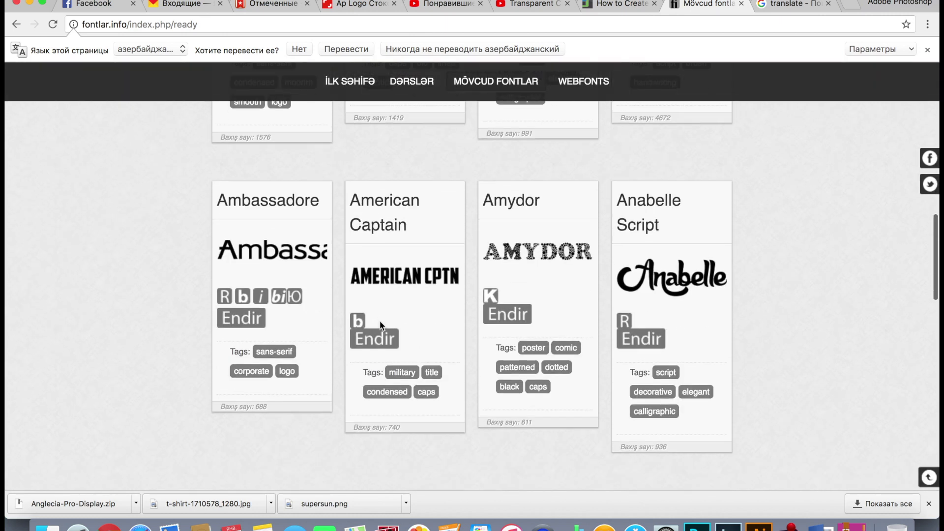
{"action": "scroll", "coordinate": [381, 326], "scroll_direction": "down", "scroll_amount": 4}
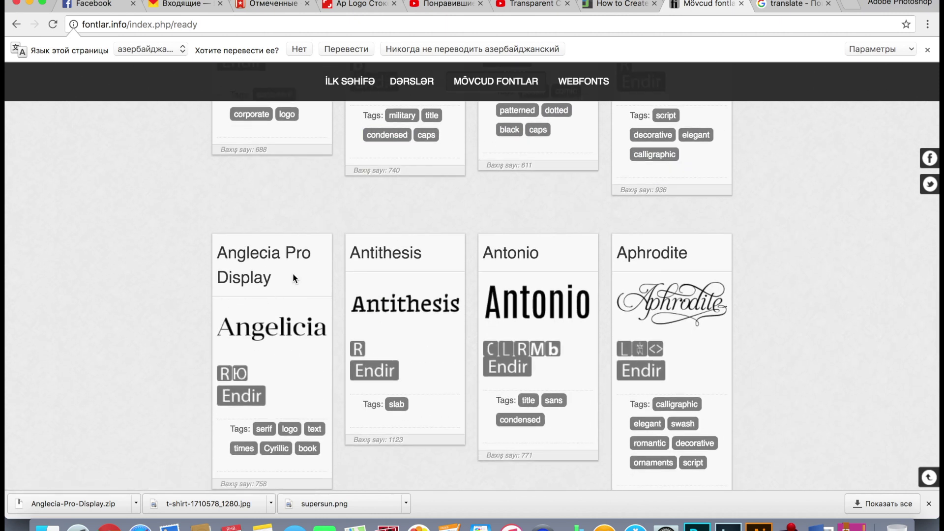
Switch back to Photoshop and add the text "V" in 72 pt Anglecia Pro Display on the blank canvas.
{"action": "left_click", "coordinate": [697, 525]}
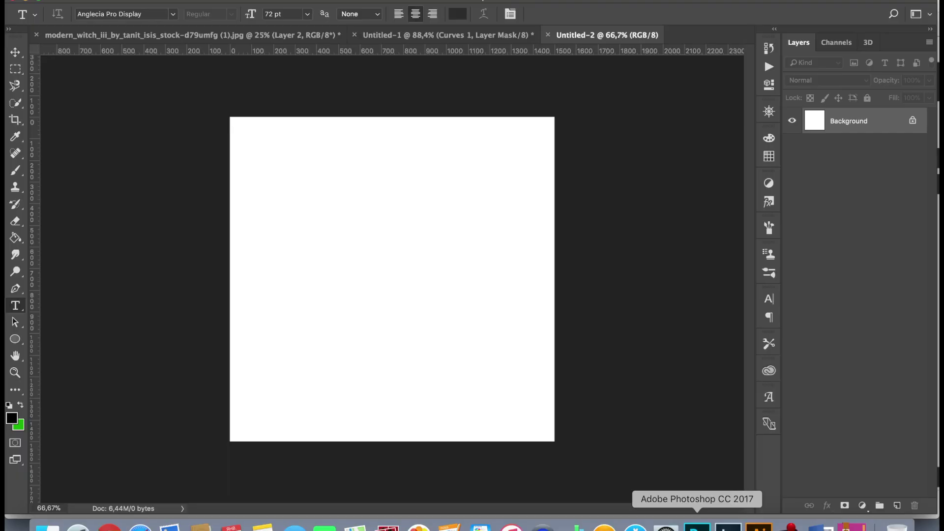
{"action": "left_click", "coordinate": [331, 265]}
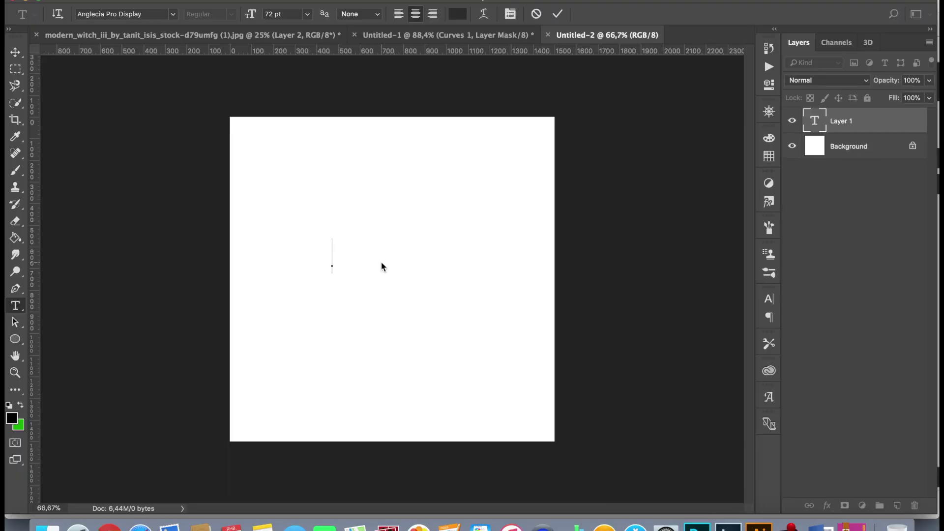
{"action": "type", "text": "V"}
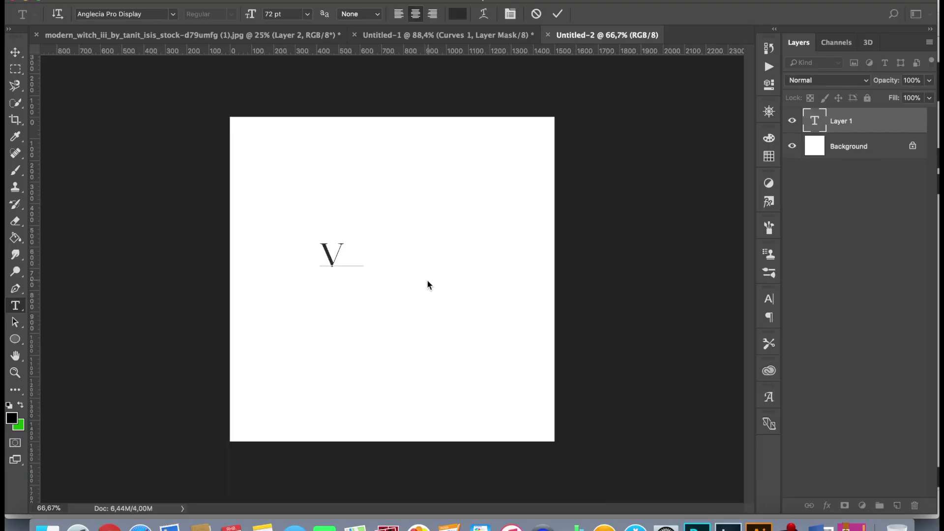
Show transform controls for the letter V, scale it up to about 636% and centre it on the canvas.
{"action": "left_click", "coordinate": [17, 50]}
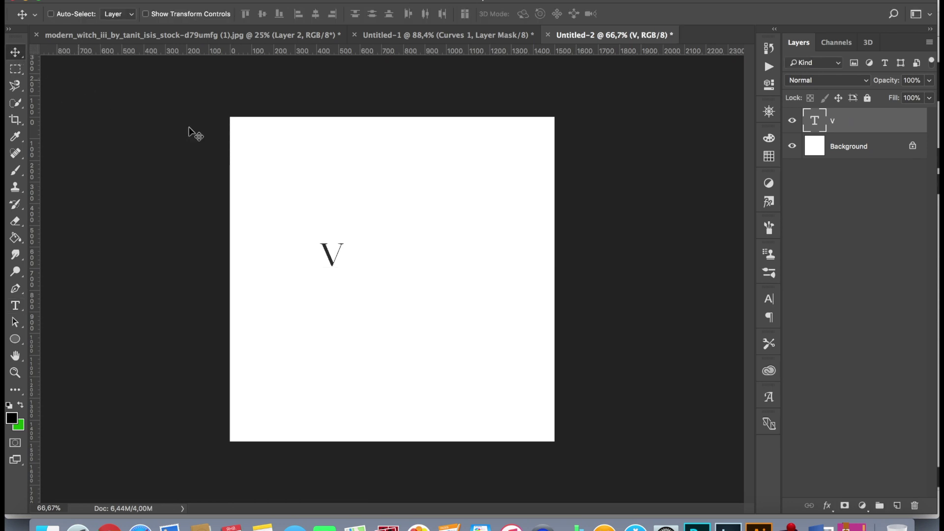
{"action": "left_click", "coordinate": [175, 14]}
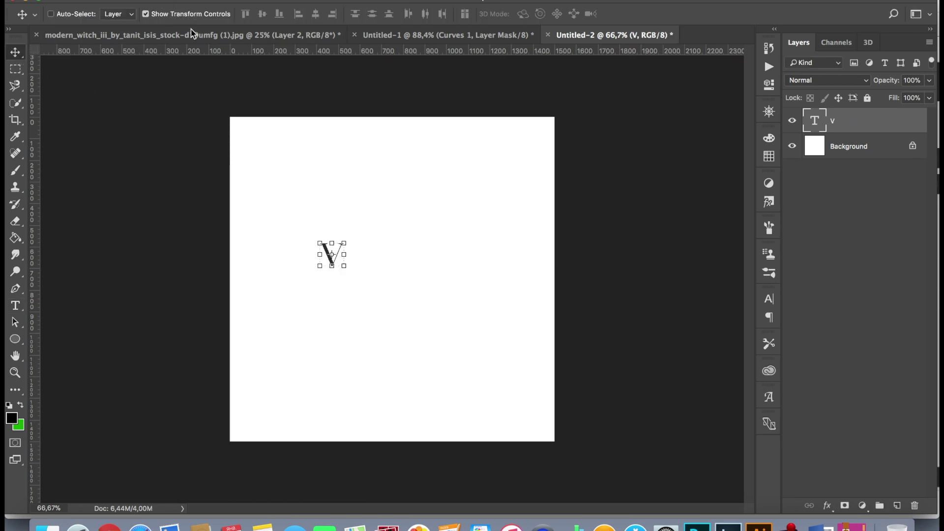
{"action": "left_click", "coordinate": [343, 239]}
{"action": "left_click_drag", "start_coordinate": [363, 238], "coordinate": [500, 147]}
{"action": "left_click_drag", "start_coordinate": [491, 275], "coordinate": [519, 368]}
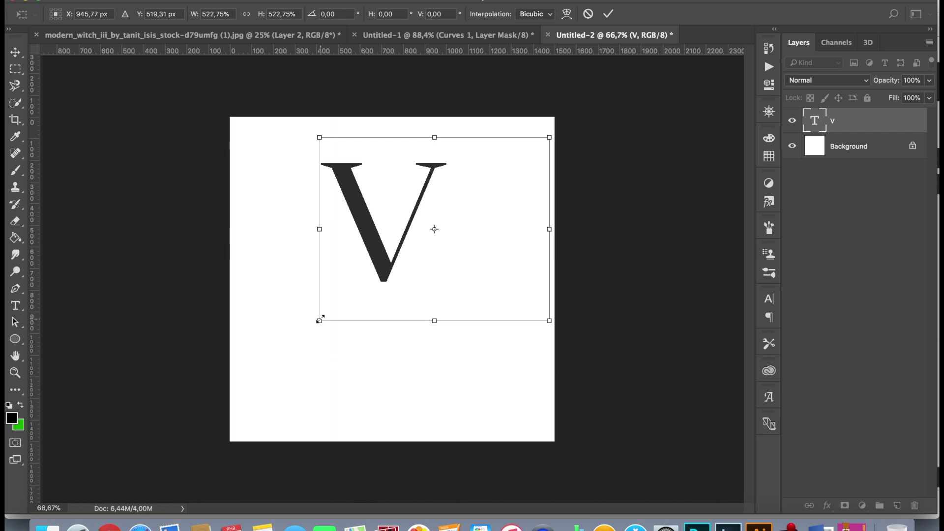
{"action": "left_click_drag", "start_coordinate": [320, 320], "coordinate": [274, 354]}
{"action": "left_click_drag", "start_coordinate": [352, 267], "coordinate": [372, 287]}
{"action": "left_click_drag", "start_coordinate": [298, 139], "coordinate": [316, 153]}
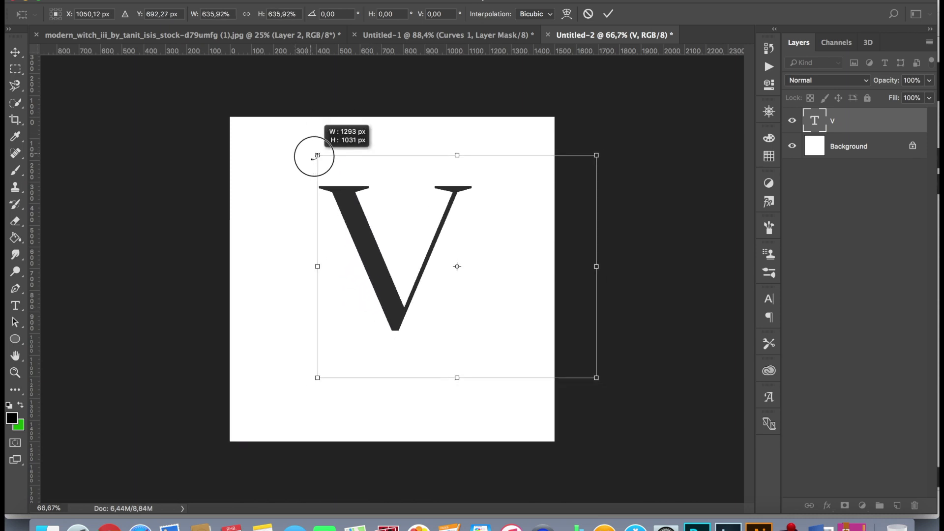
{"action": "key", "text": "Return"}
{"action": "left_click_drag", "start_coordinate": [449, 195], "coordinate": [443, 221]}
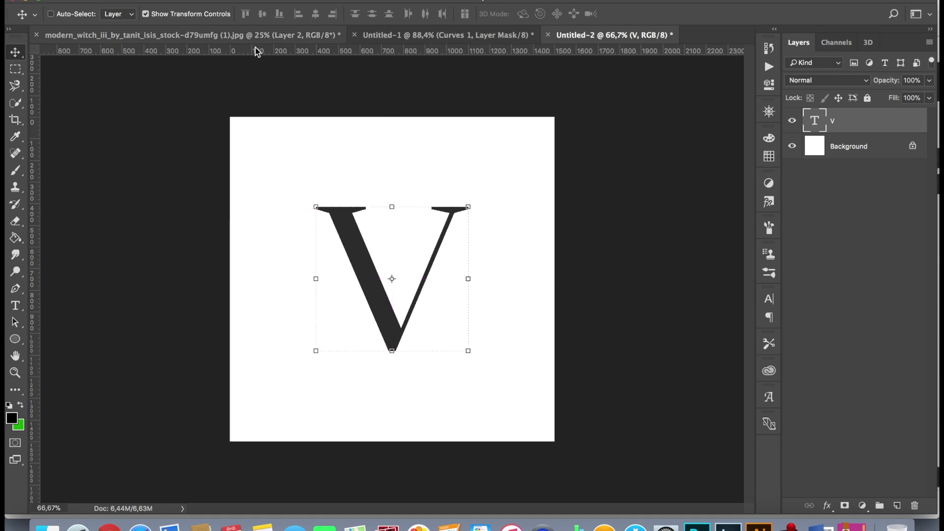
Bring the woman cutout from Layer 2 of the modern_witch photo into the Untitled-2 document above the V.
{"action": "left_click", "coordinate": [185, 35]}
{"action": "left_click", "coordinate": [432, 172]}
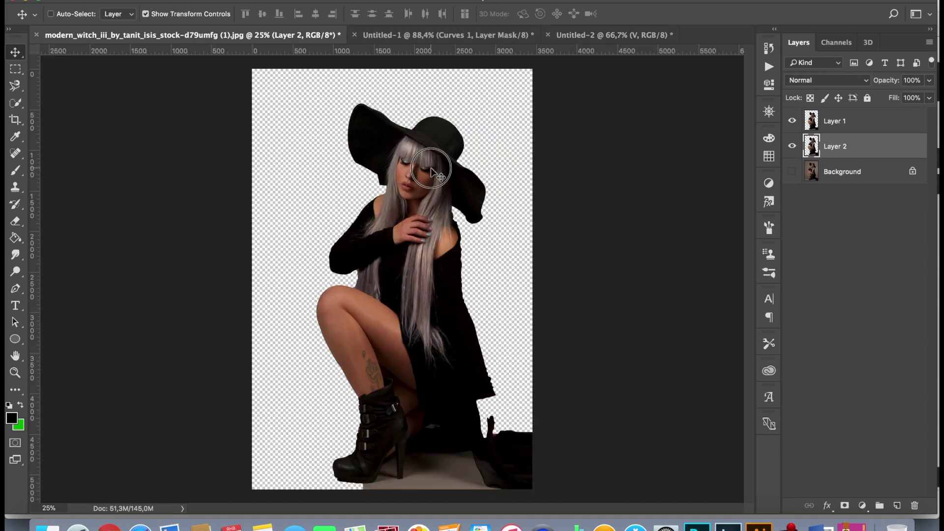
{"action": "left_click_drag", "start_coordinate": [431, 172], "coordinate": [393, 273]}
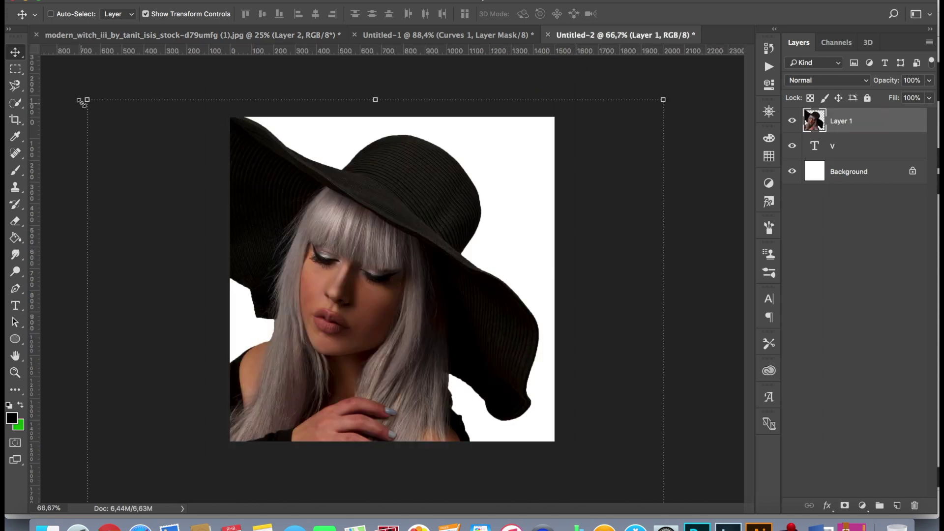
Scale the woman's layer down to roughly the width of the V and position her over the letter.
{"action": "left_click_drag", "start_coordinate": [87, 101], "coordinate": [86, 100]}
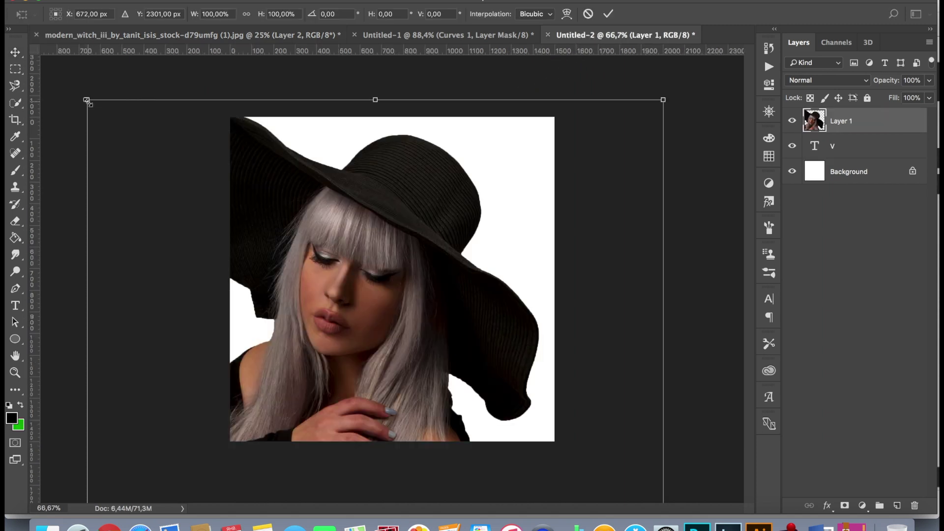
{"action": "left_click_drag", "start_coordinate": [87, 100], "coordinate": [288, 360]}
{"action": "key", "text": "Return"}
{"action": "left_click_drag", "start_coordinate": [326, 400], "coordinate": [329, 144]}
{"action": "left_click_drag", "start_coordinate": [245, 116], "coordinate": [321, 217]}
{"action": "key", "text": "Return"}
Lower the woman layer's opacity to 37% and flip it horizontally.
{"action": "left_click", "coordinate": [929, 81]}
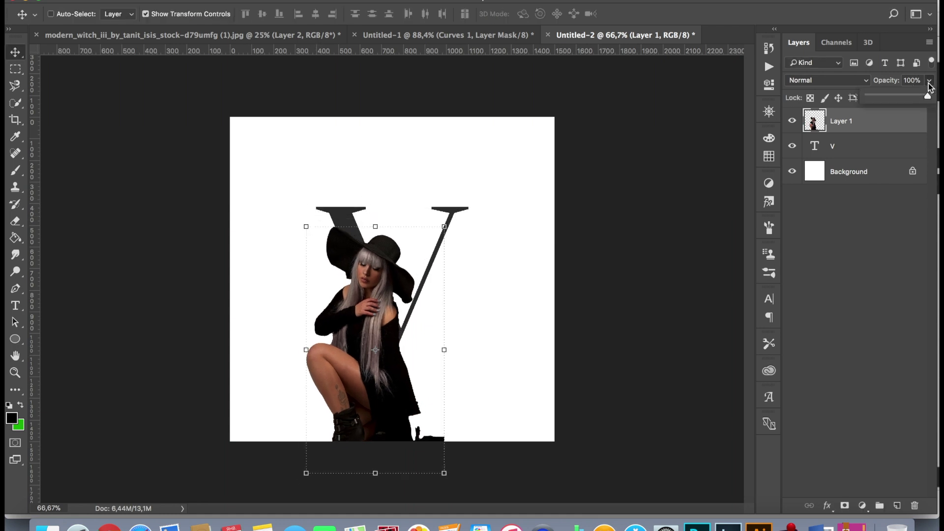
{"action": "left_click_drag", "start_coordinate": [899, 96], "coordinate": [891, 98]}
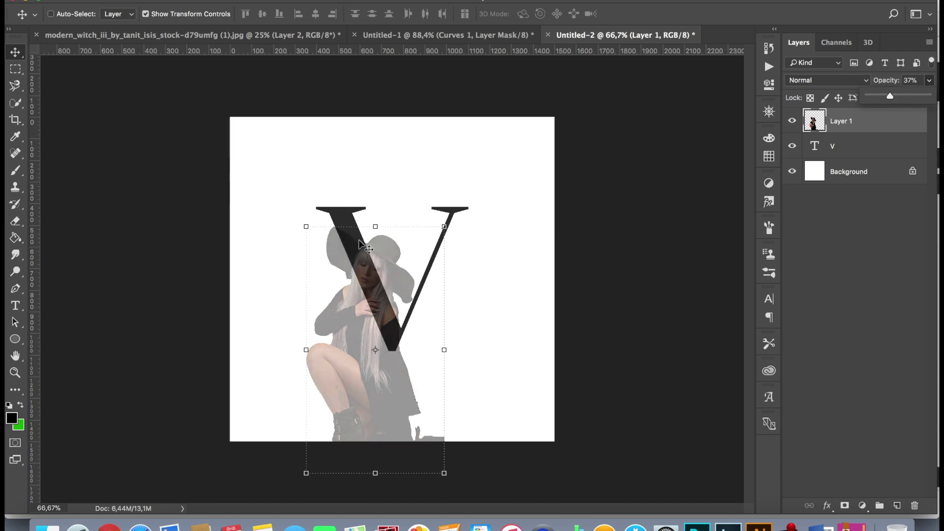
{"action": "left_click", "coordinate": [148, 1]}
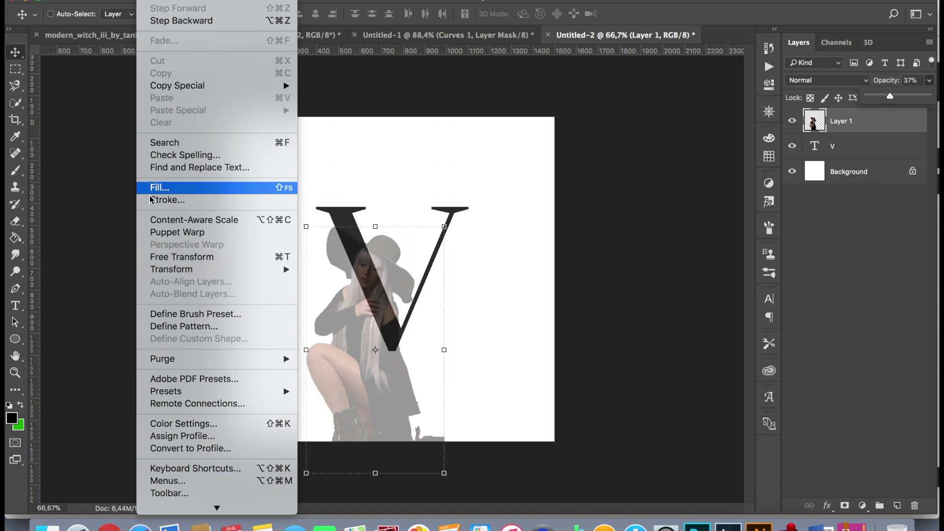
{"action": "mouse_move", "coordinate": [177, 270]}
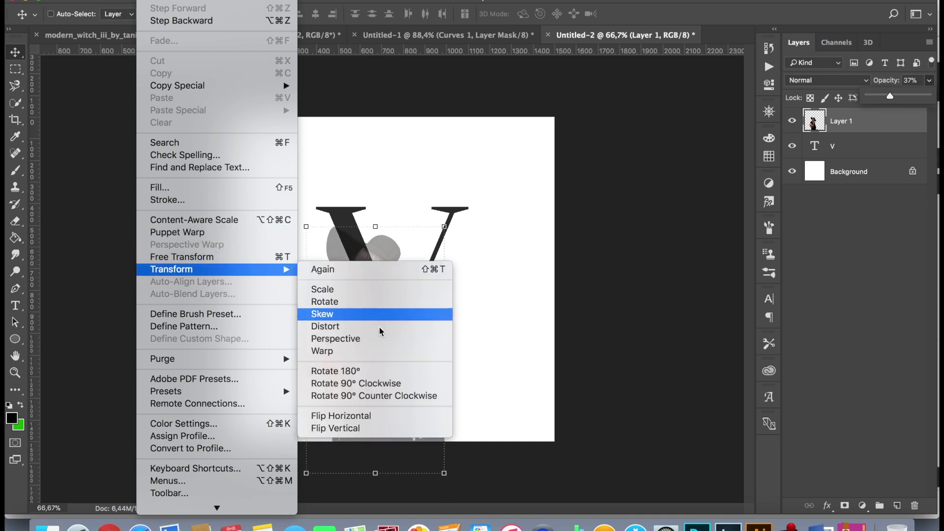
{"action": "left_click", "coordinate": [367, 416]}
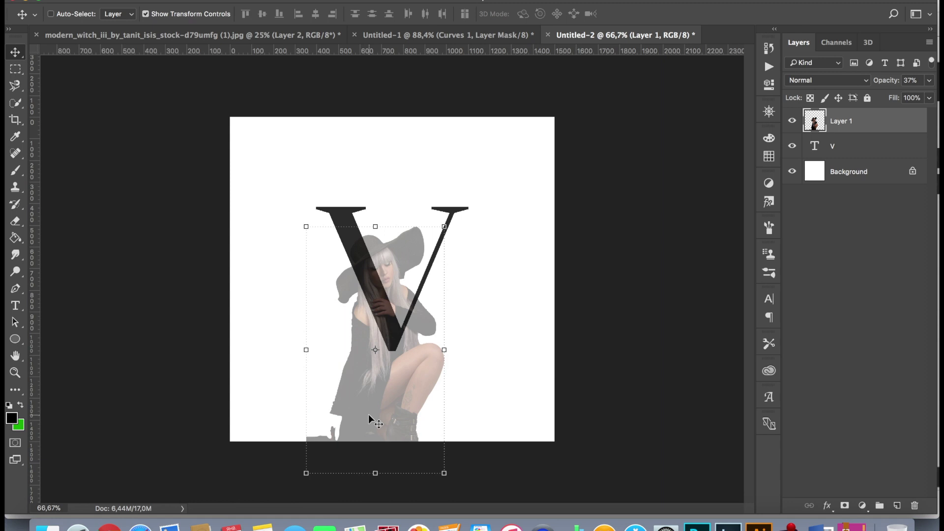
Move the woman slightly up and scale her layer down to about 68.5%.
{"action": "left_click_drag", "start_coordinate": [429, 435], "coordinate": [427, 420]}
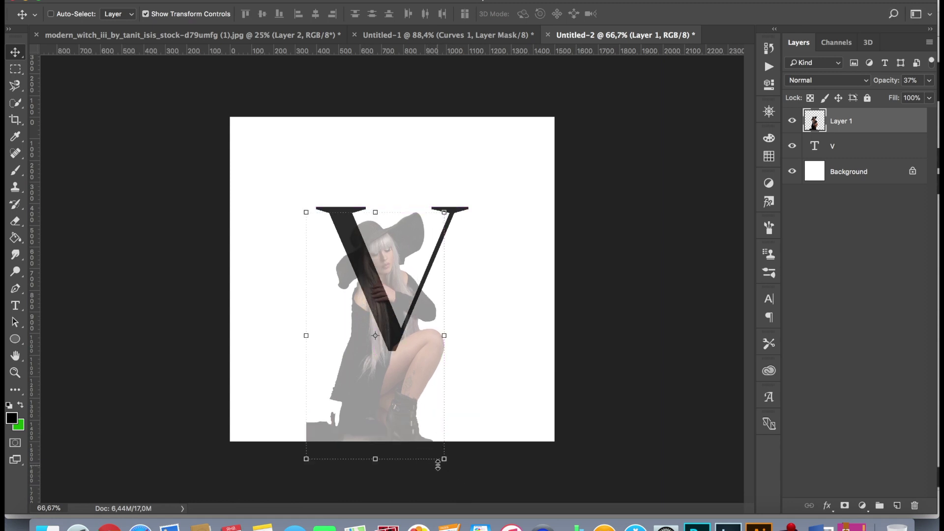
{"action": "mouse_move", "coordinate": [442, 460]}
{"action": "left_mouse_down"}
{"action": "mouse_move", "coordinate": [428, 438]}
{"action": "mouse_move", "coordinate": [443, 457]}
{"action": "left_mouse_up"}
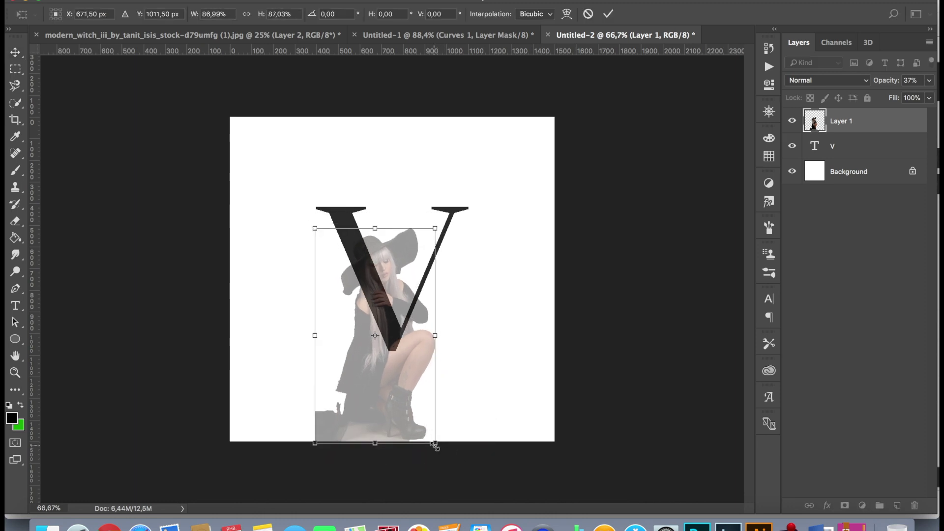
{"action": "key", "text": "Return"}
{"action": "left_click_drag", "start_coordinate": [442, 459], "coordinate": [393, 385]}
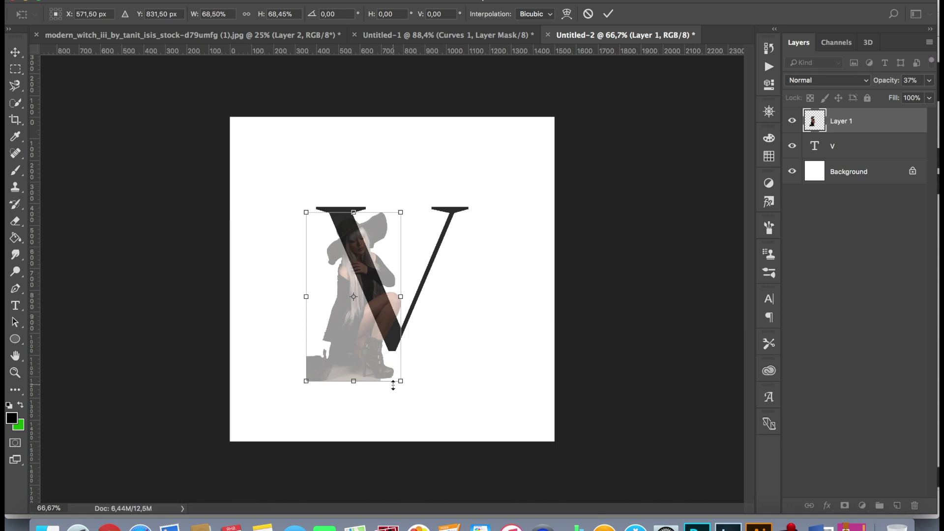
{"action": "key", "text": "Return"}
Shift the woman slightly left, then nudge her right to line her up over the V's thick stroke.
{"action": "mouse_move", "coordinate": [369, 270]}
{"action": "left_mouse_down"}
{"action": "mouse_move", "coordinate": [381, 256]}
{"action": "mouse_move", "coordinate": [365, 270]}
{"action": "left_mouse_up"}
{"action": "key", "text": "Right"}
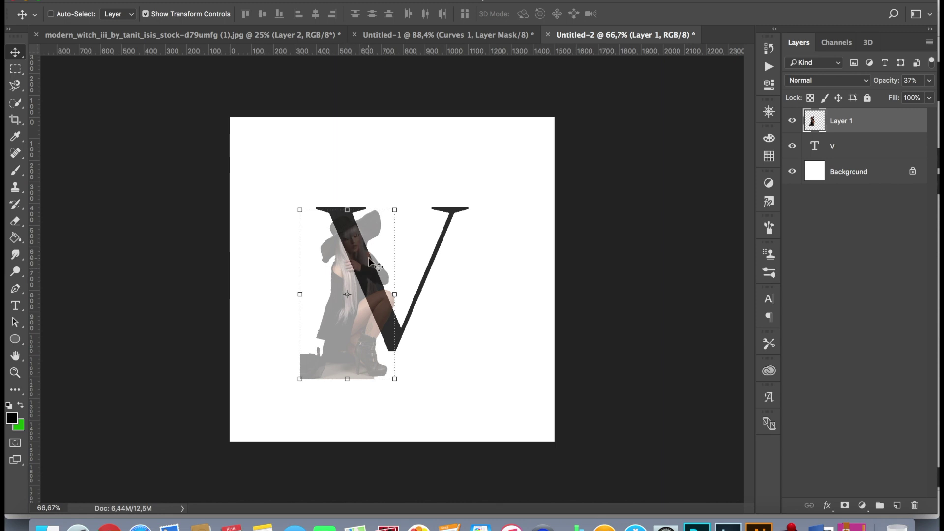
{"action": "key", "text": "Right"}
{"action": "key", "text": "Right"}
{"action": "key", "text": "Right"}
{"action": "key", "text": "Right"}
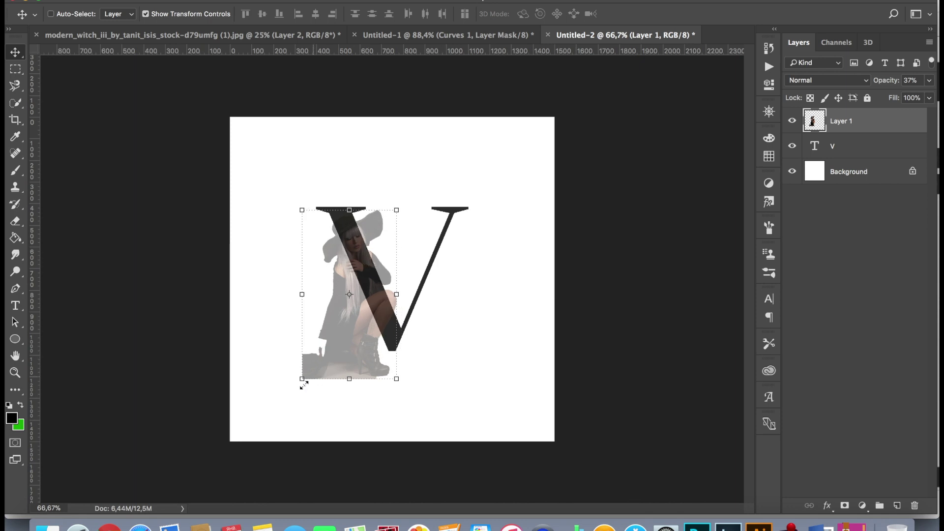
Scale the woman's layer down slightly and nudge her left along the V's thick stroke.
{"action": "left_click_drag", "start_coordinate": [302, 380], "coordinate": [312, 364]}
{"action": "key", "text": "Return"}
{"action": "key", "text": "shift+Left"}
{"action": "key", "text": "shift+Left"}
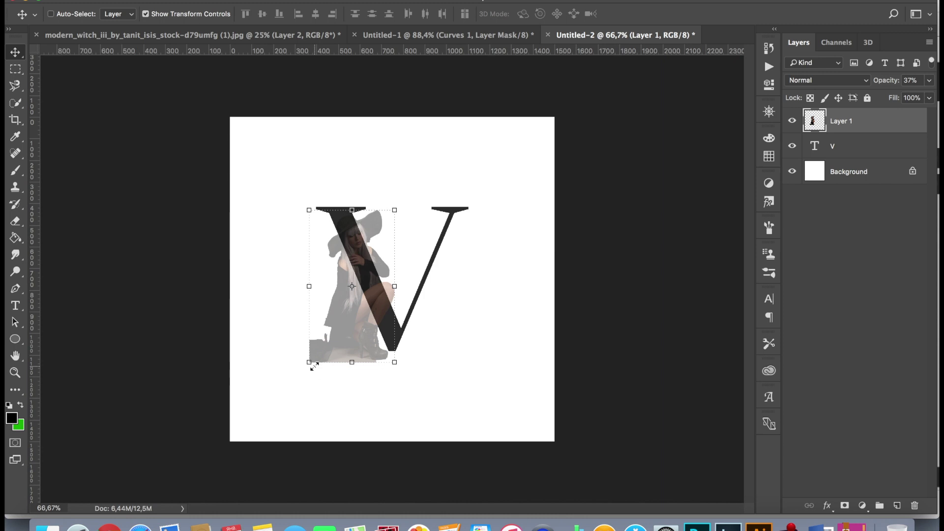
{"action": "key", "text": "Right"}
{"action": "key", "text": "Right"}
{"action": "key", "text": "Right"}
{"action": "key", "text": "Right"}
{"action": "key", "text": "Right"}
{"action": "key", "text": "Right"}
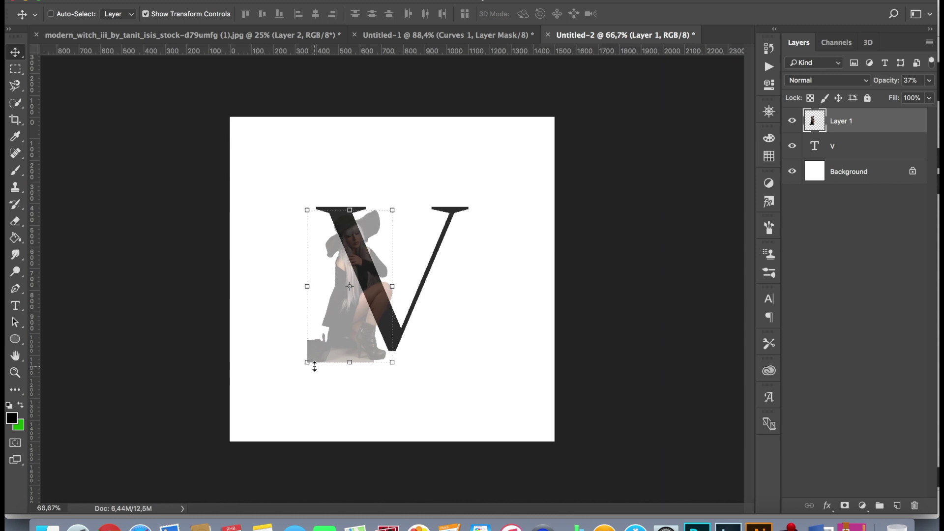
{"action": "key", "text": "Left"}
{"action": "key", "text": "Left"}
{"action": "key", "text": "Left"}
{"action": "key", "text": "Left"}
{"action": "key", "text": "Left"}
{"action": "key", "text": "Left"}
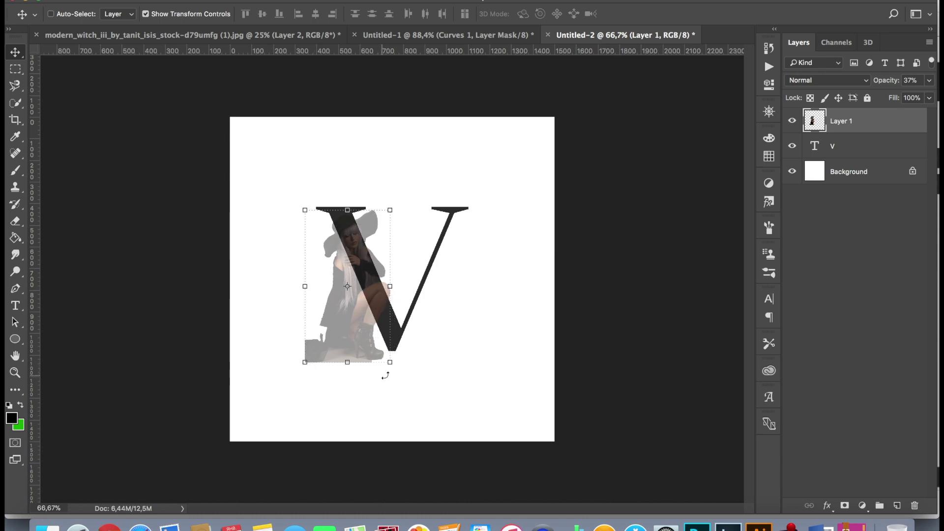
Enlarge the woman's layer and reposition her so her head meets the V's top and her feet extend below its tip.
{"action": "left_click_drag", "start_coordinate": [391, 364], "coordinate": [411, 387]}
{"action": "left_click_drag", "start_coordinate": [382, 300], "coordinate": [383, 297]}
{"action": "left_click_drag", "start_coordinate": [306, 386], "coordinate": [314, 386]}
{"action": "key", "text": "Return"}
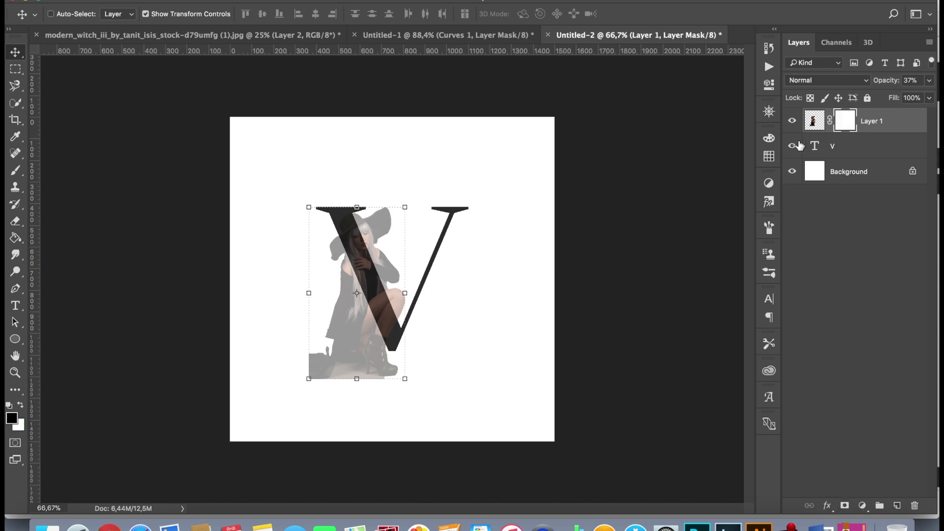
Load the letter V's outline as a selection and invert it to cover everything outside the letter.
{"action": "left_click", "coordinate": [824, 151]}
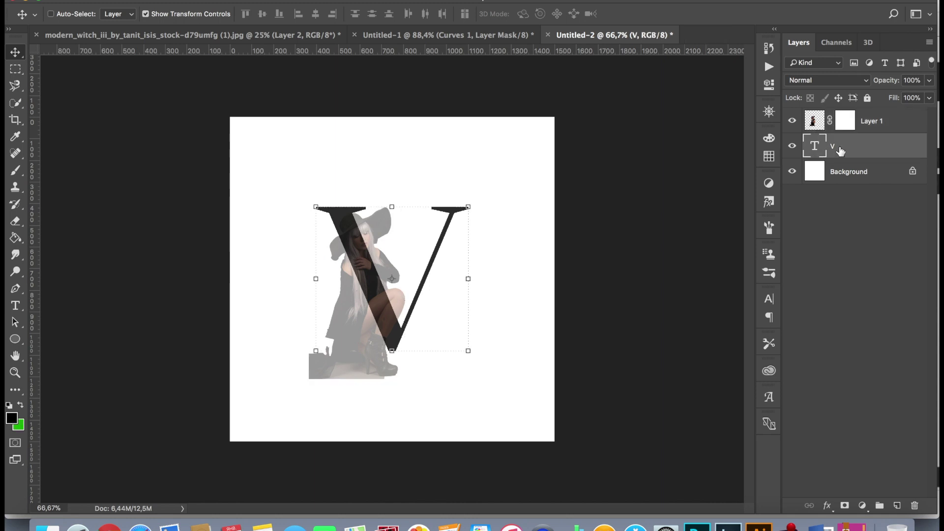
{"action": "left_click", "coordinate": [815, 151], "text": "super"}
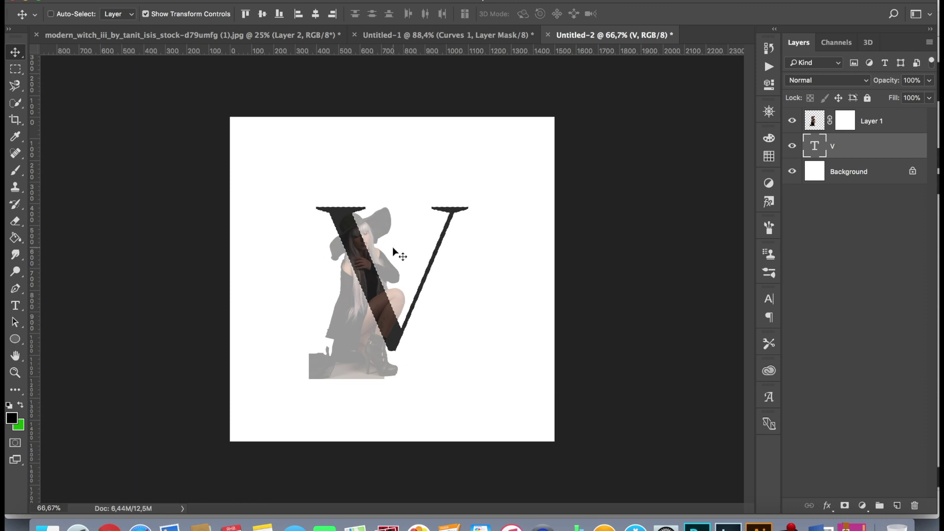
{"action": "key", "text": "shift+super+i"}
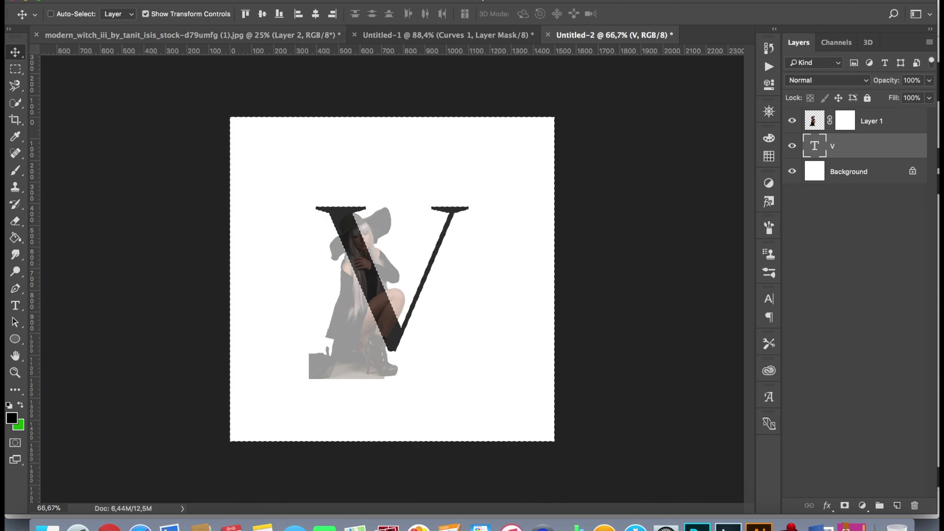
Invert the selection back to the letter V and invert it once more to the surrounding area.
{"action": "left_click", "coordinate": [148, 0]}
{"action": "mouse_move", "coordinate": [177, 0]}
{"action": "mouse_move", "coordinate": [283, 0]}
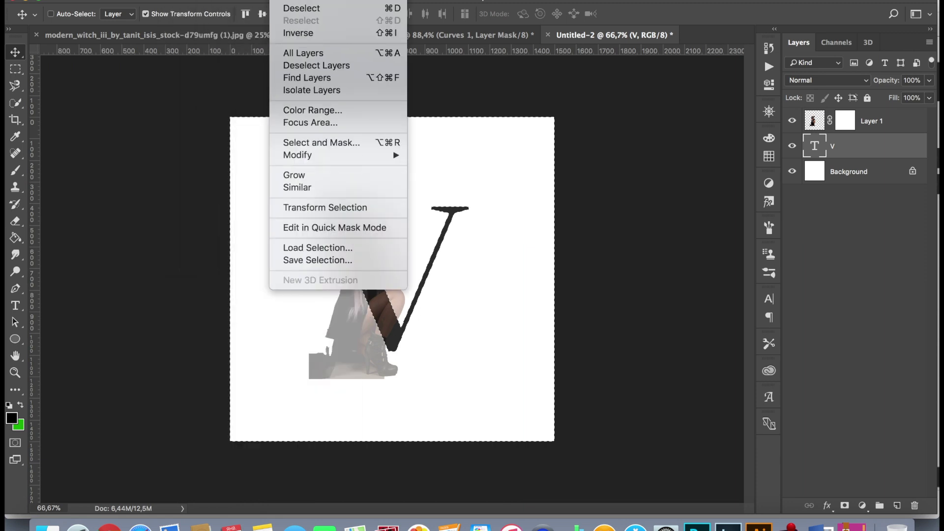
{"action": "left_click", "coordinate": [308, 36]}
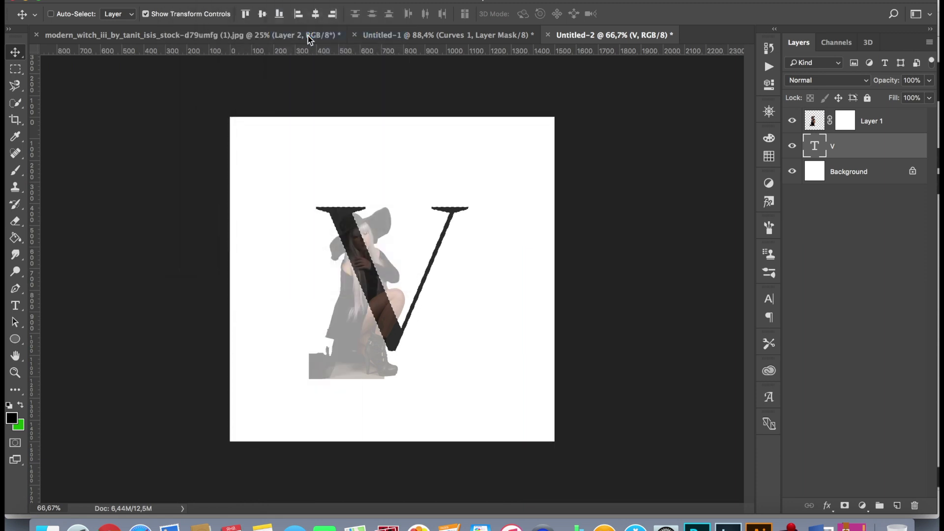
{"action": "left_click", "coordinate": [283, 0]}
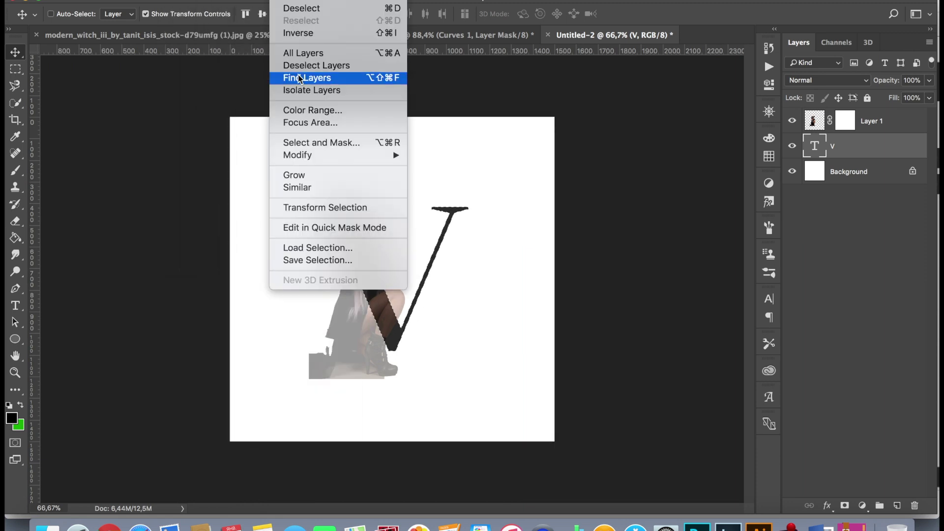
{"action": "left_click", "coordinate": [303, 33]}
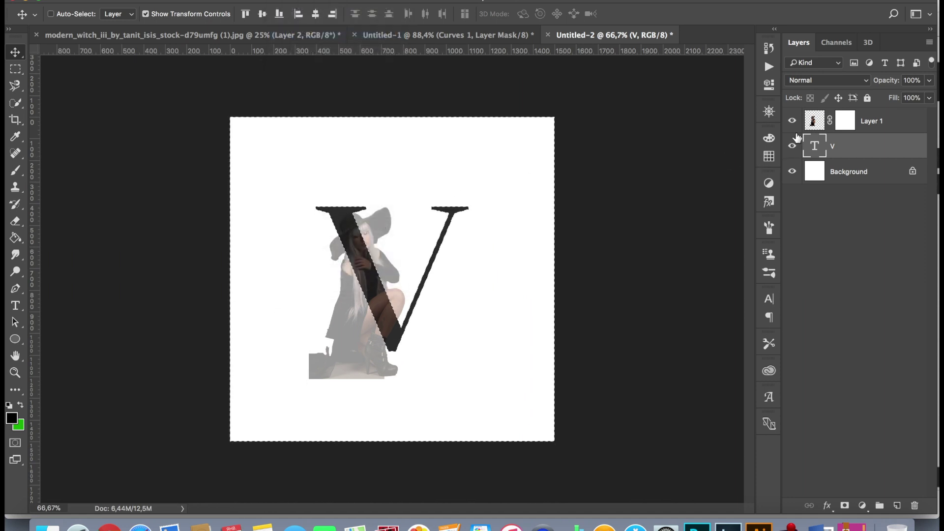
Paint black on the woman's layer mask with a hard 252 px brush to hide her body beside and below the V.
{"action": "left_click", "coordinate": [813, 125]}
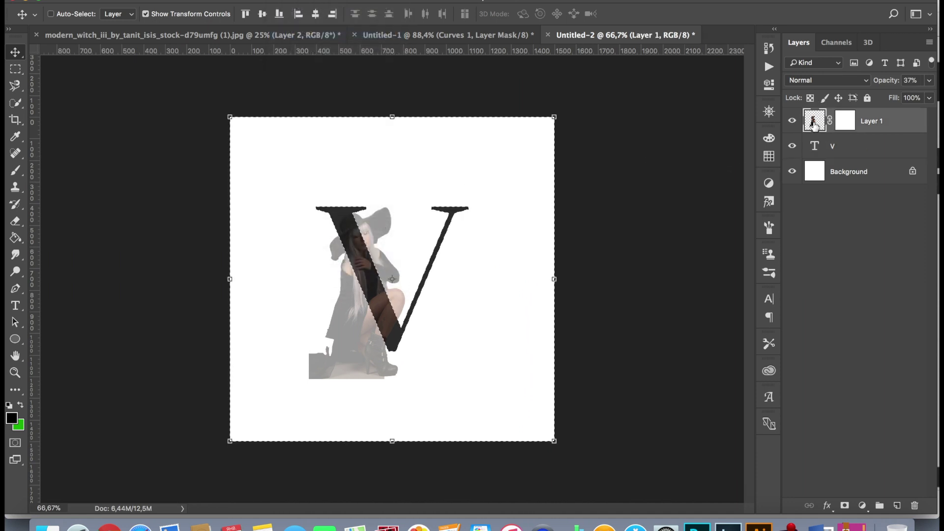
{"action": "left_click", "coordinate": [846, 125]}
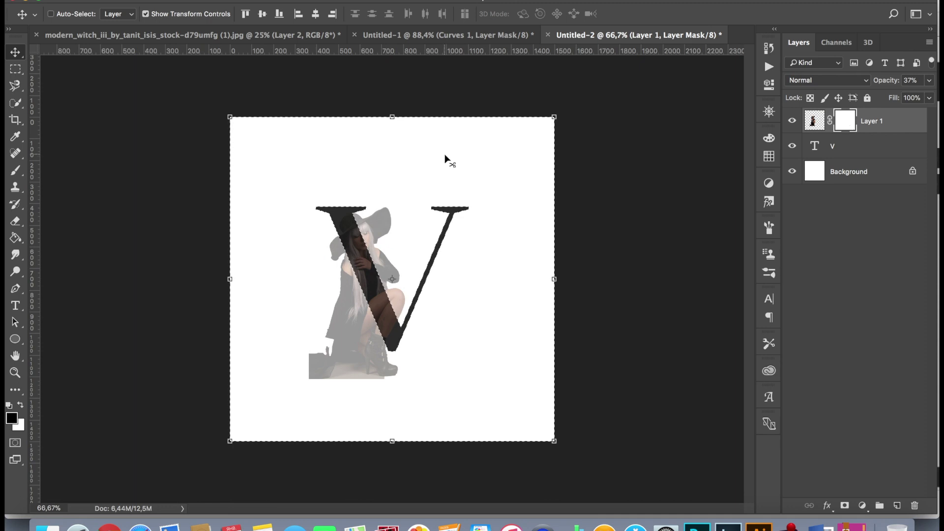
{"action": "left_click", "coordinate": [15, 173]}
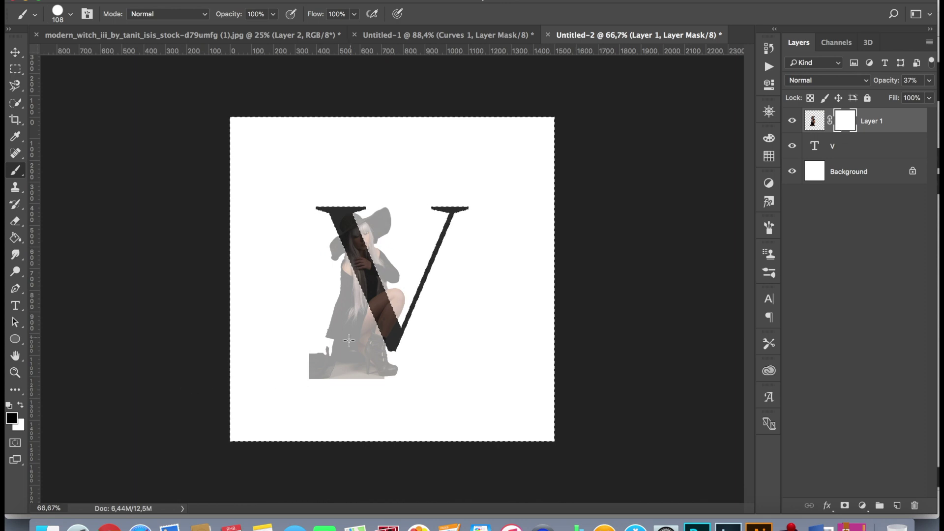
{"action": "right_click", "coordinate": [342, 372]}
{"action": "left_click_drag", "start_coordinate": [460, 301], "coordinate": [476, 306]}
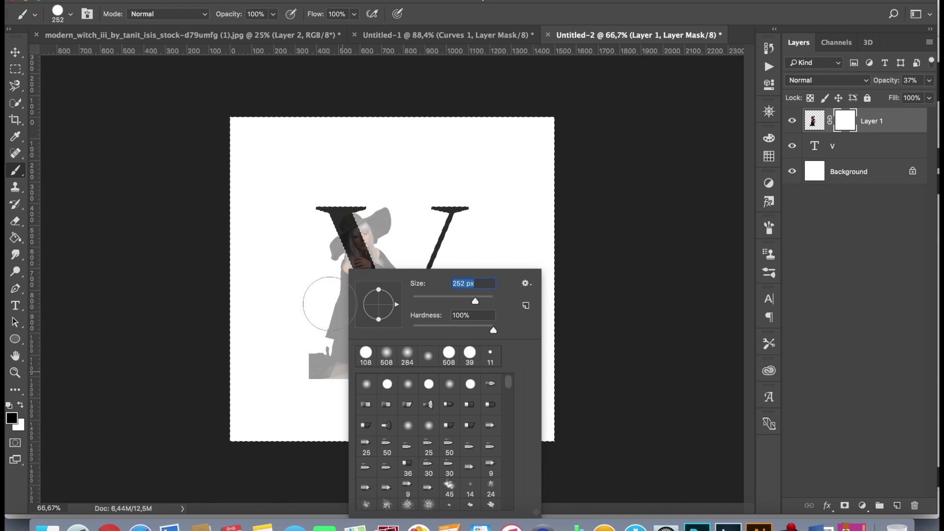
{"action": "key", "text": "Return"}
{"action": "mouse_move", "coordinate": [324, 348]}
{"action": "left_mouse_down"}
{"action": "mouse_move", "coordinate": [364, 375]}
{"action": "mouse_move", "coordinate": [349, 344]}
{"action": "mouse_move", "coordinate": [355, 302]}
{"action": "mouse_move", "coordinate": [314, 238]}
{"action": "mouse_move", "coordinate": [333, 249]}
{"action": "mouse_move", "coordinate": [341, 300]}
{"action": "left_mouse_up"}
Mask the remaining parts along the outer edge of the V's thick stroke with a 94 px brush and clear the selection.
{"action": "right_click", "coordinate": [340, 300]}
{"action": "left_click_drag", "start_coordinate": [455, 300], "coordinate": [449, 300]}
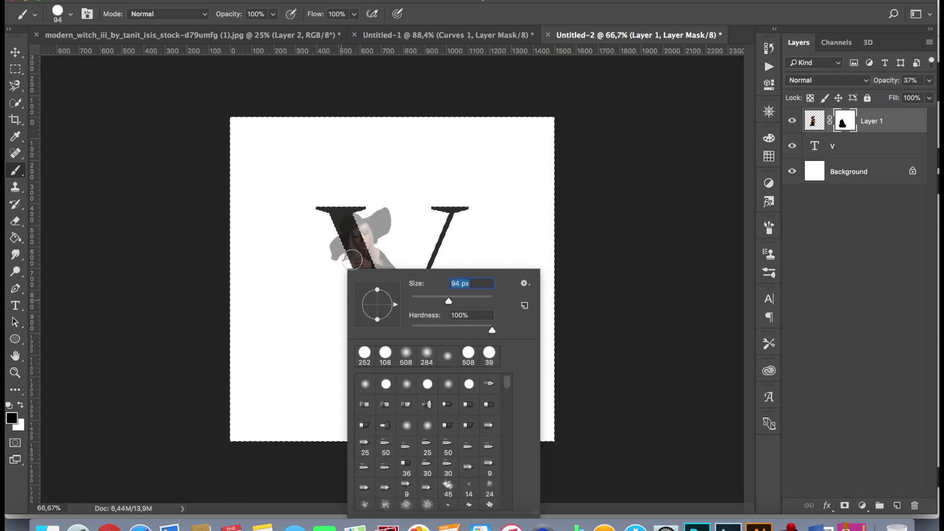
{"action": "key", "text": "Return"}
{"action": "left_click_drag", "start_coordinate": [351, 257], "coordinate": [381, 345]}
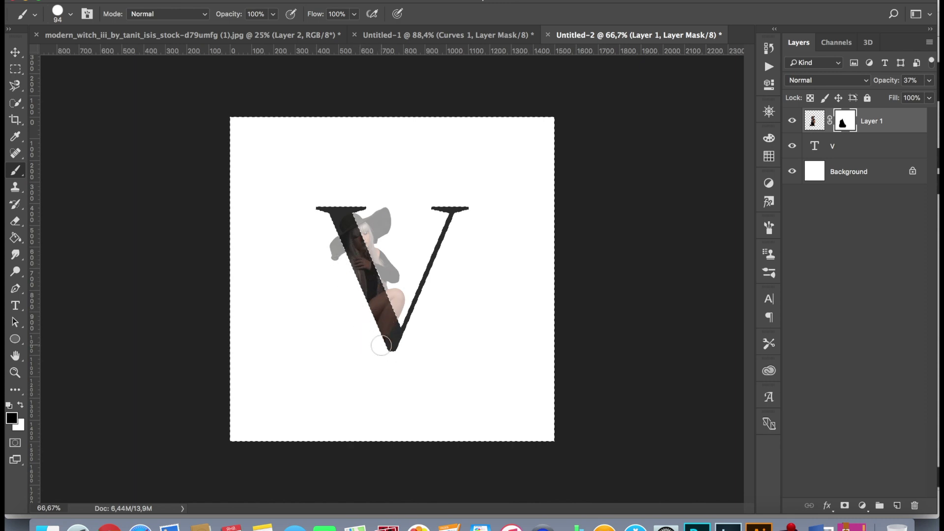
{"action": "key", "text": "super+d"}
Raise the woman layer's opacity to 100% and hide the Move tool's transform controls.
{"action": "left_click", "coordinate": [929, 82]}
{"action": "left_click_drag", "start_coordinate": [920, 100], "coordinate": [931, 96]}
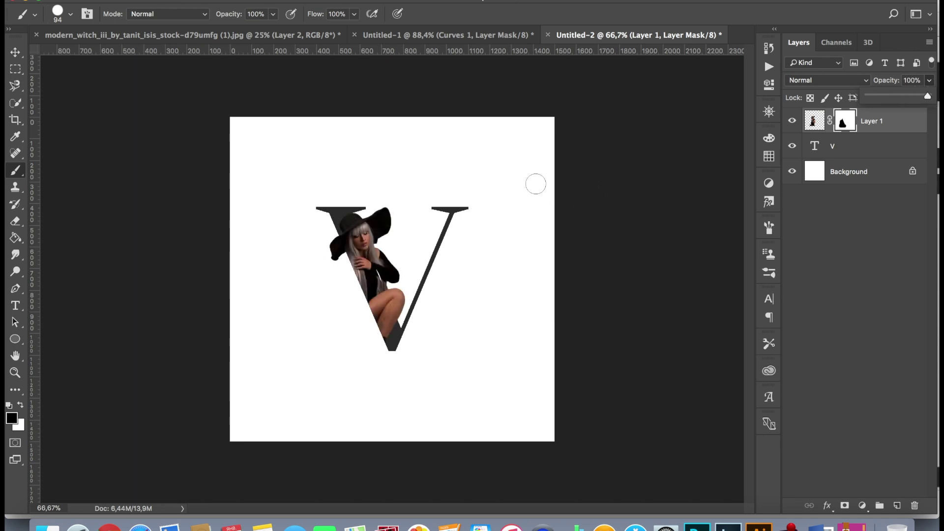
{"action": "left_click", "coordinate": [18, 55]}
{"action": "left_click", "coordinate": [145, 14]}
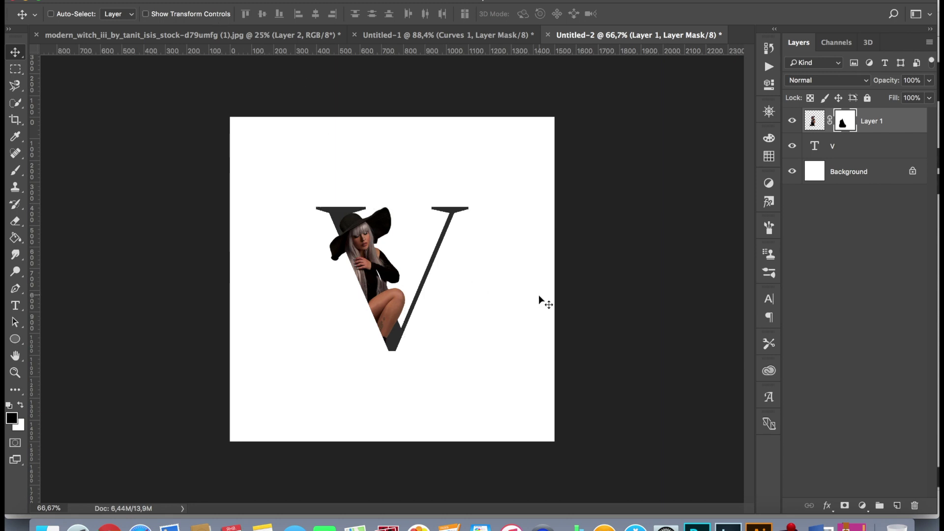
Desaturate the woman's image to black and white with Hue/Saturation, setting saturation to -100.
{"action": "key", "text": "super"}
{"action": "key", "text": "u"}
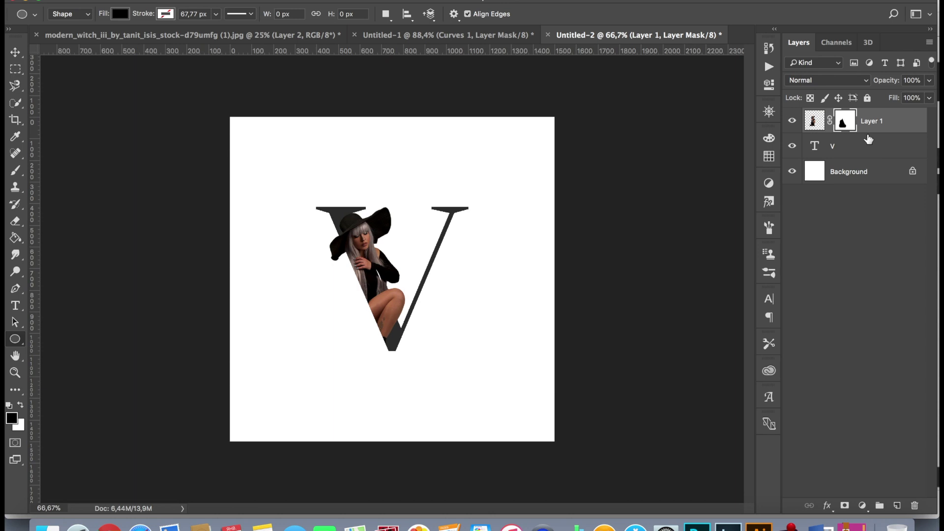
{"action": "key", "text": "super+2"}
{"action": "key", "text": "super+u"}
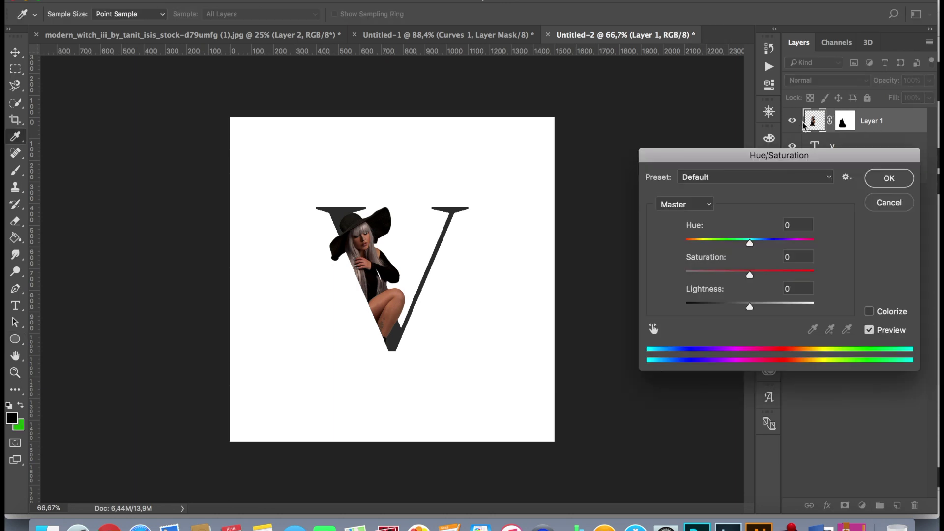
{"action": "left_click_drag", "start_coordinate": [749, 274], "coordinate": [659, 274]}
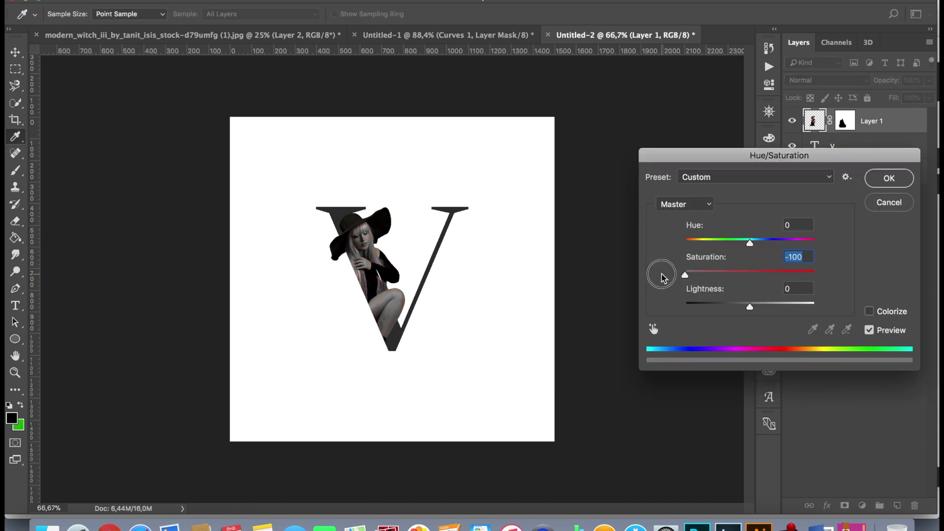
{"action": "left_click", "coordinate": [883, 183]}
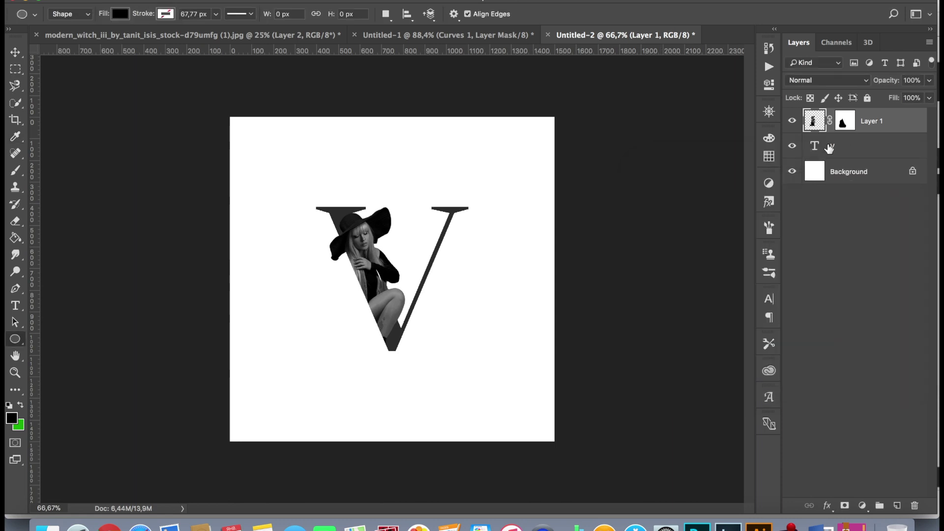
Examine the letter V's text color in the color picker and leave text editing.
{"action": "left_click", "coordinate": [830, 148]}
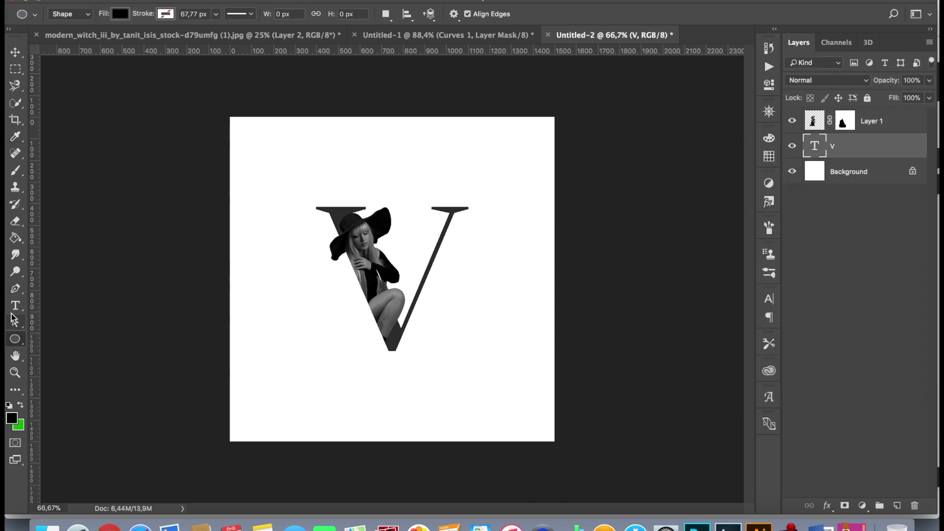
{"action": "left_click", "coordinate": [16, 305]}
{"action": "double_click", "coordinate": [342, 217]}
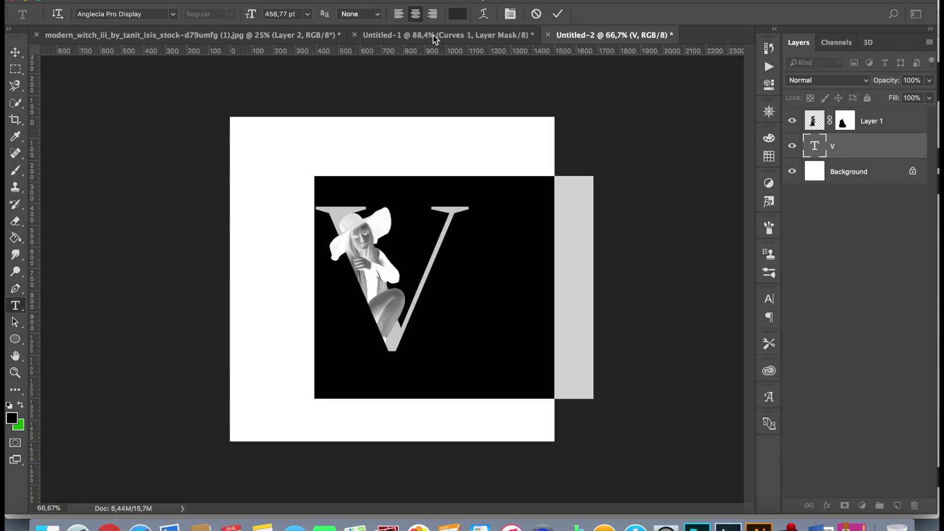
{"action": "left_click", "coordinate": [456, 14]}
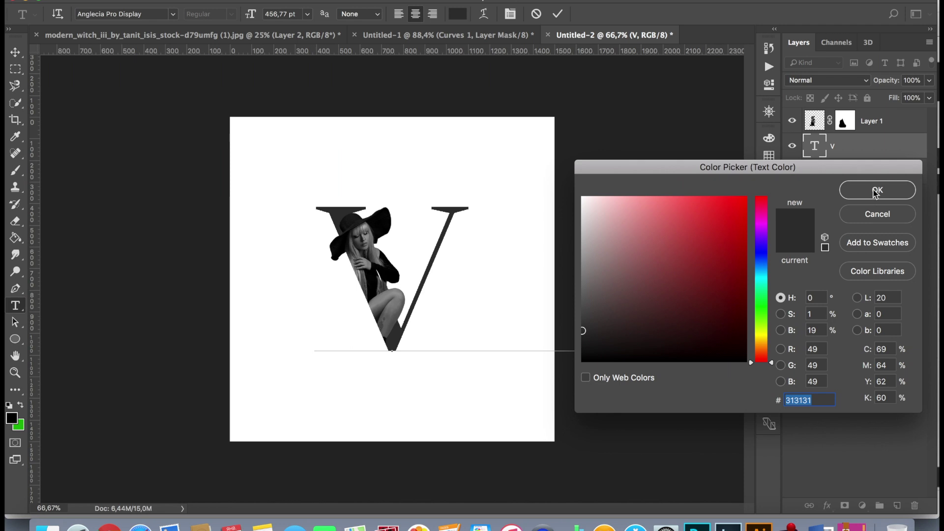
{"action": "left_click", "coordinate": [868, 217]}
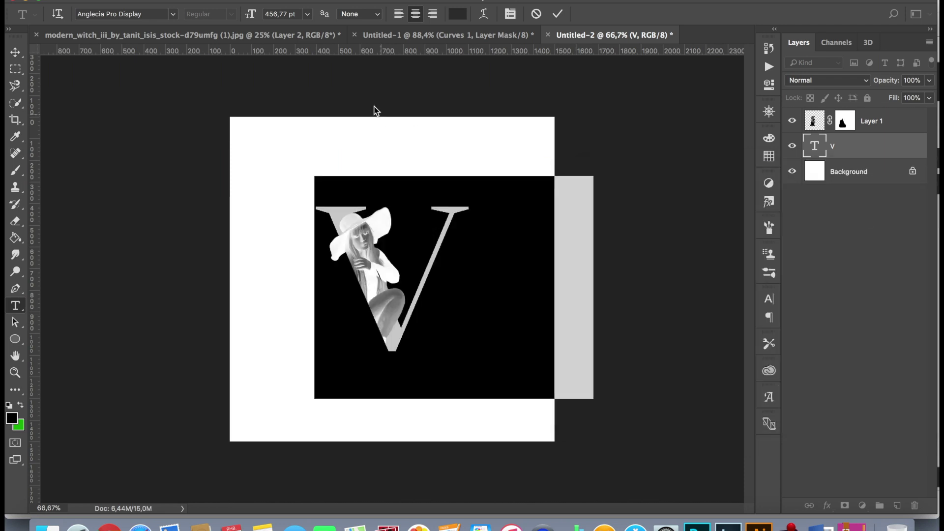
{"action": "left_click", "coordinate": [17, 49]}
Unlock the Background layer and add a Gradient Overlay to it, keeping the artwork in view beside the dialog.
{"action": "left_click", "coordinate": [880, 175]}
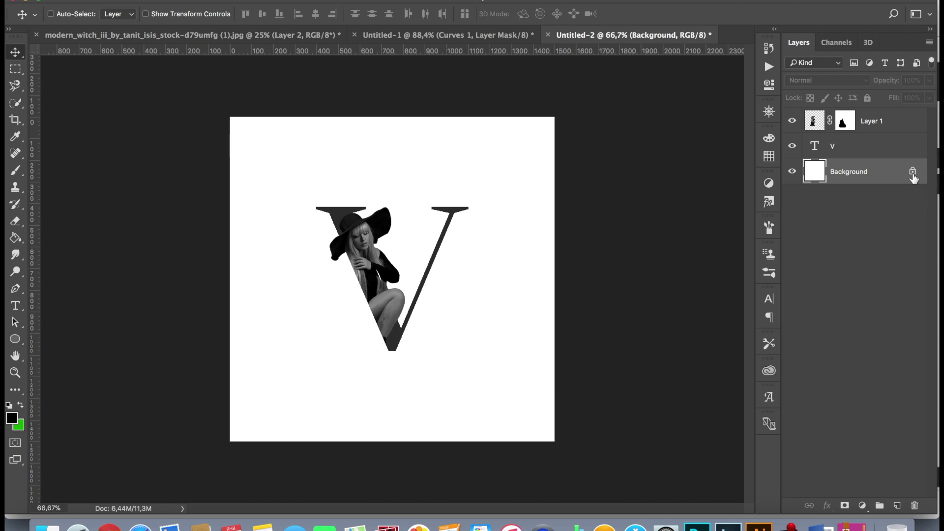
{"action": "left_click", "coordinate": [912, 172]}
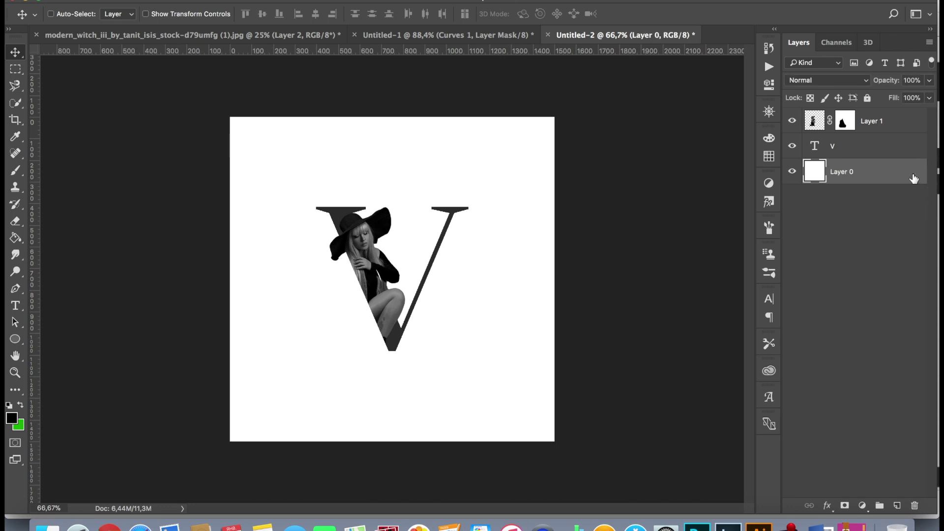
{"action": "left_click", "coordinate": [827, 506]}
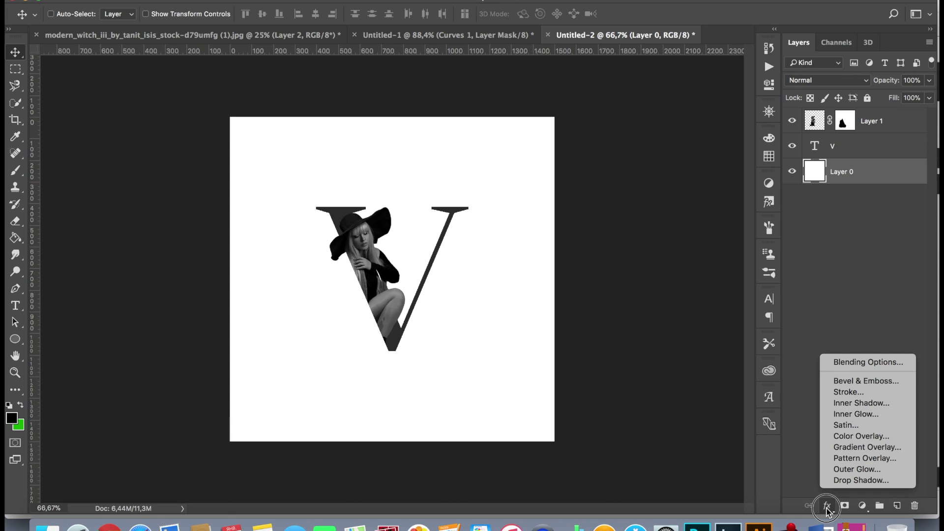
{"action": "left_click", "coordinate": [859, 448]}
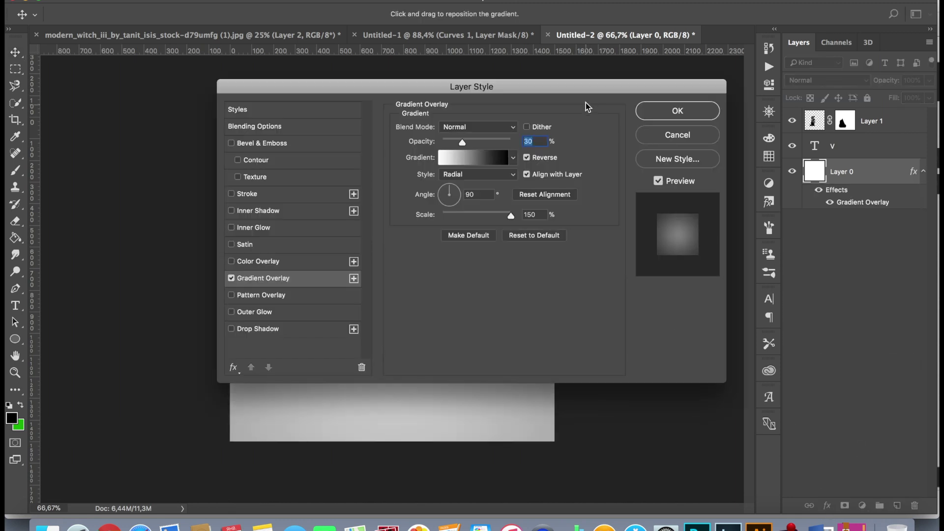
{"action": "left_click_drag", "start_coordinate": [588, 98], "coordinate": [797, 177]}
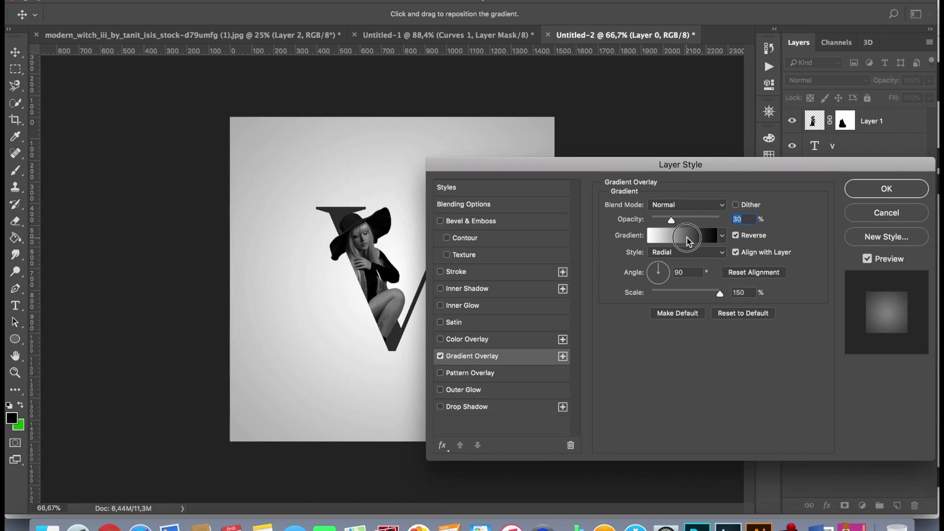
Apply the background's radial Gradient Overlay at 150% scale and compare the canvas with the layer effects hidden and shown.
{"action": "left_click", "coordinate": [686, 237]}
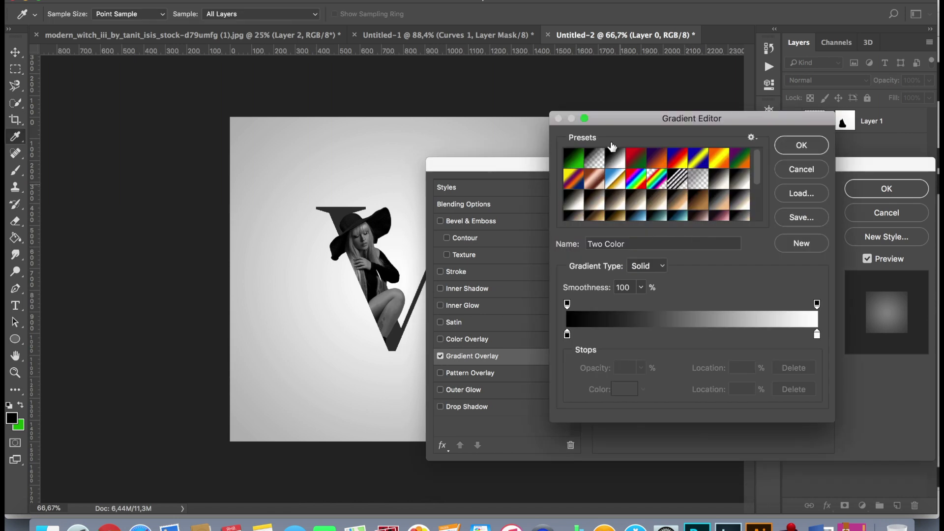
{"action": "left_click", "coordinate": [781, 167]}
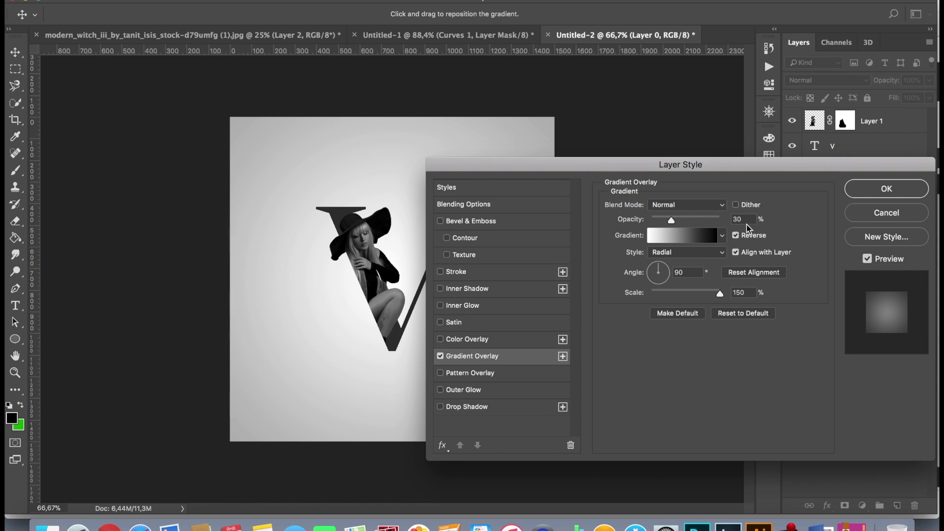
{"action": "left_click_drag", "start_coordinate": [720, 296], "coordinate": [614, 300]}
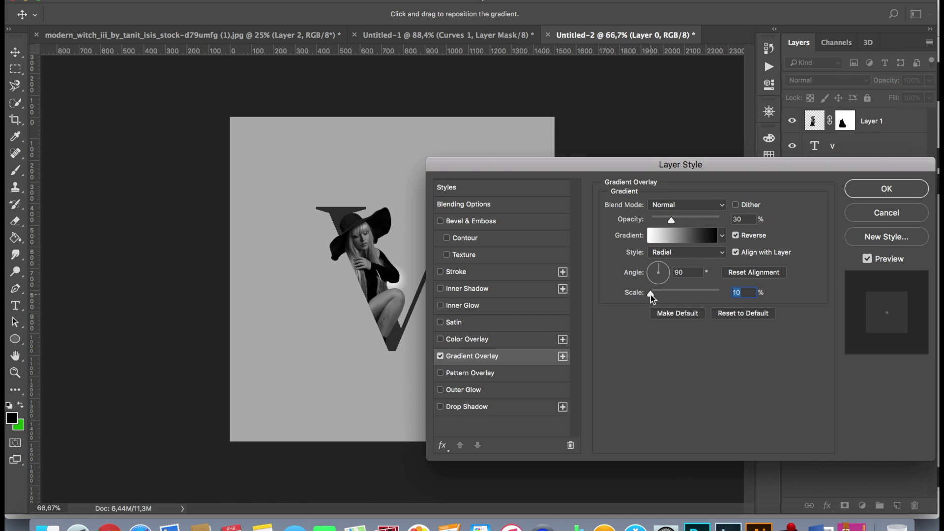
{"action": "left_click_drag", "start_coordinate": [651, 294], "coordinate": [764, 301]}
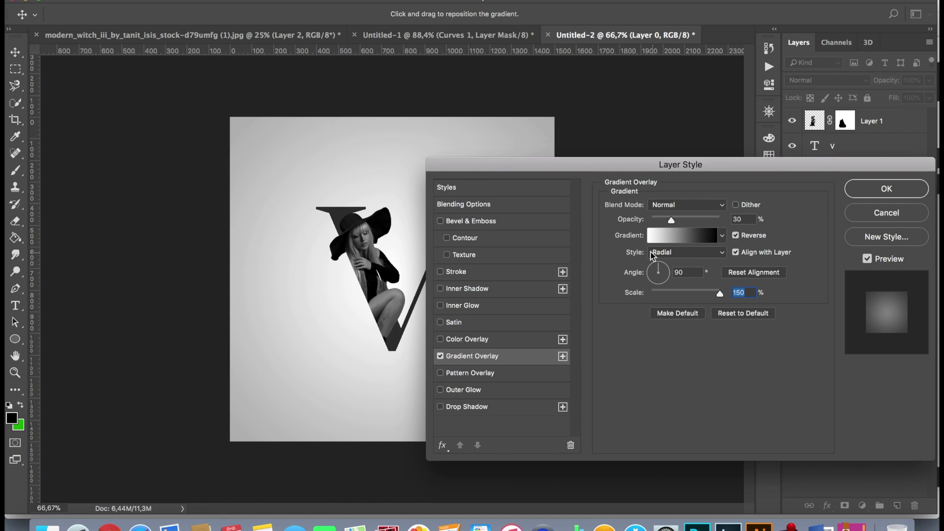
{"action": "left_click", "coordinate": [886, 191]}
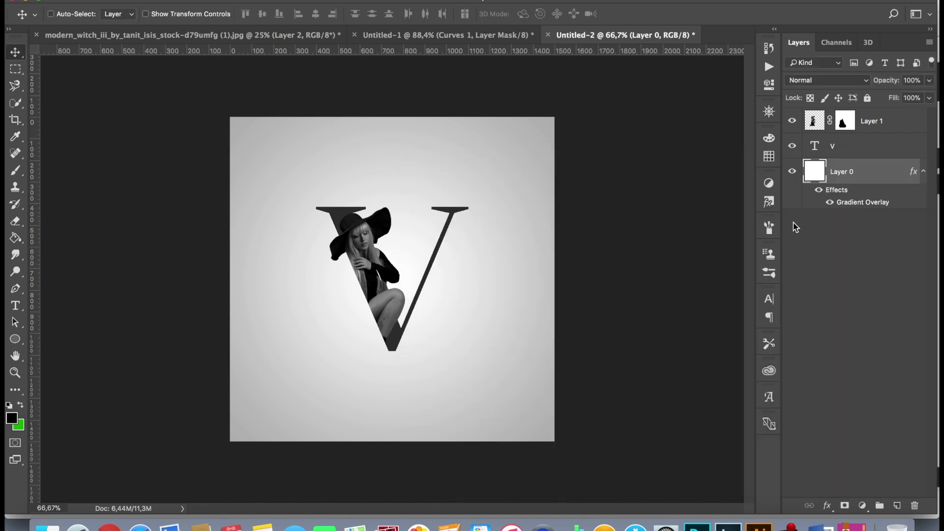
{"action": "left_click", "coordinate": [818, 191]}
{"action": "left_click", "coordinate": [819, 190]}
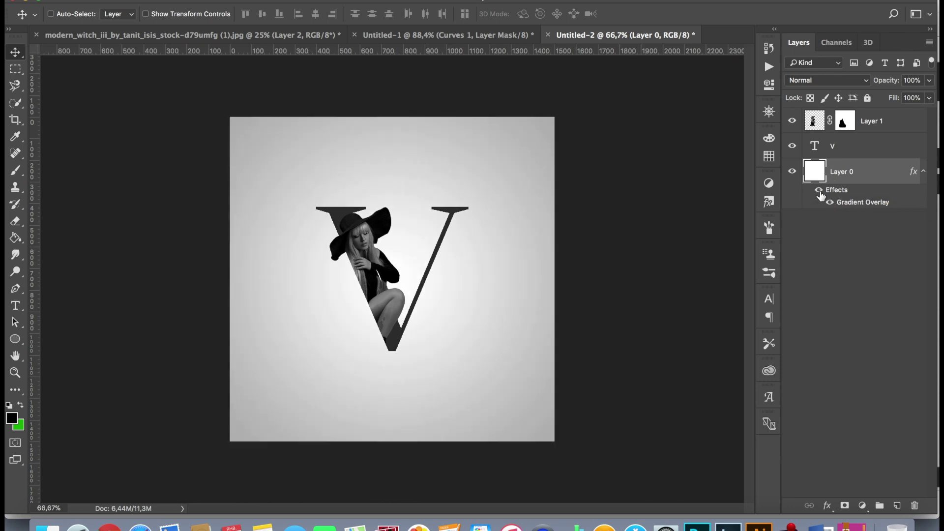
{"action": "left_click", "coordinate": [819, 190]}
{"action": "left_click", "coordinate": [819, 190]}
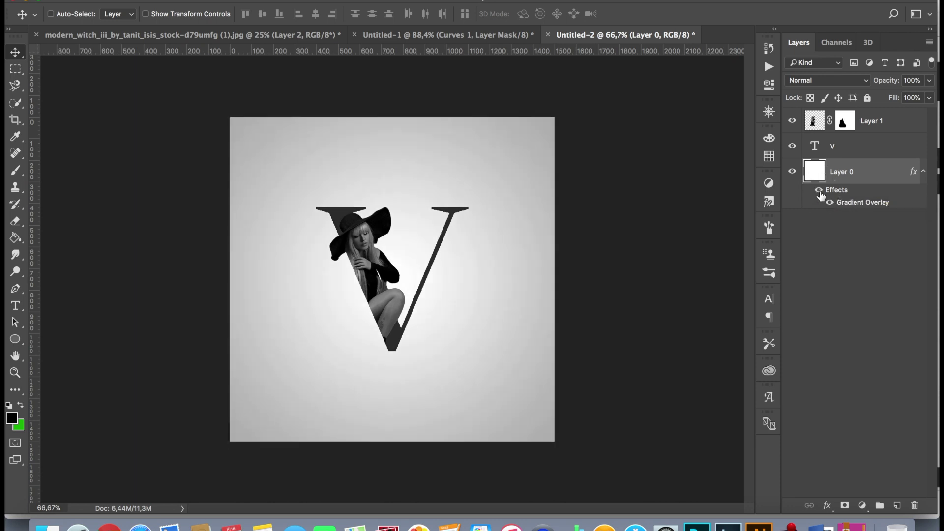
Group the letter V text layer together with the masked woman layer.
{"action": "left_click", "coordinate": [852, 147]}
{"action": "left_click", "coordinate": [893, 123], "text": "shift"}
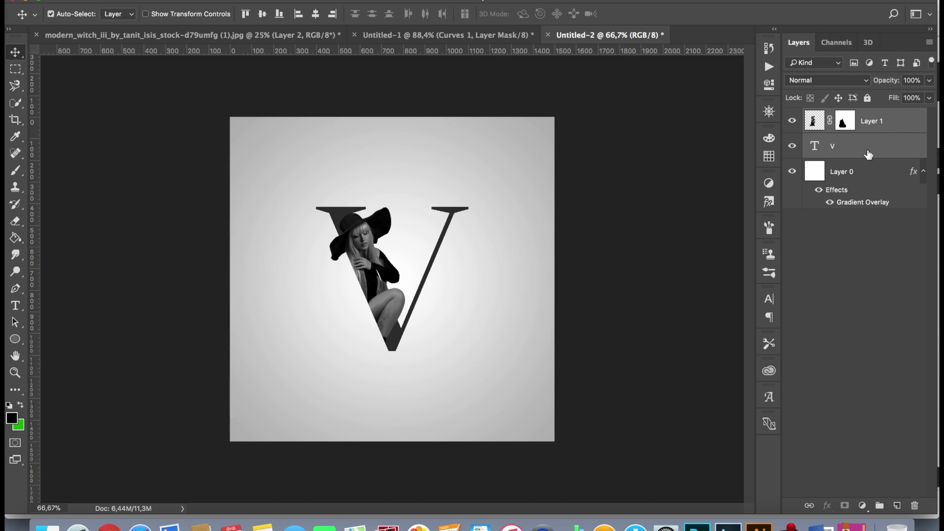
{"action": "key", "text": "super+g"}
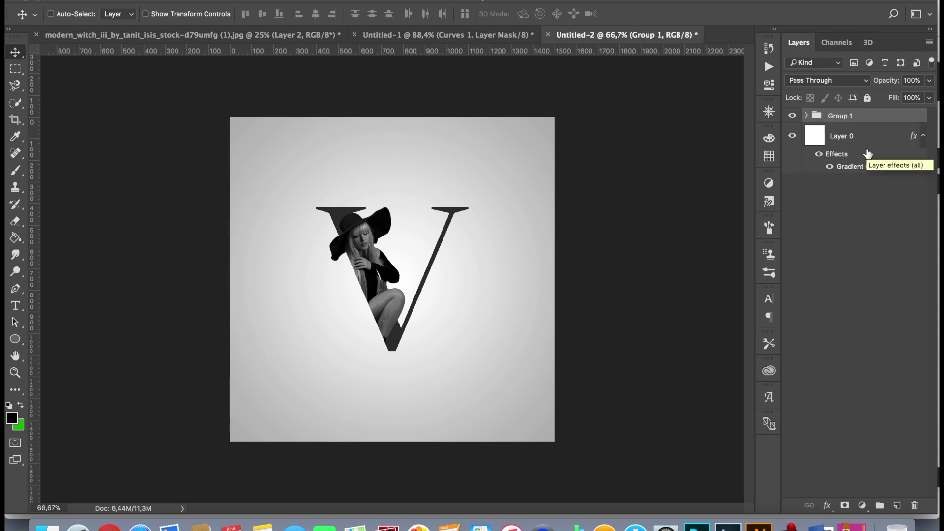
Show the transform controls, scale the group with the V and the woman down slightly, and reposition it near the canvas center.
{"action": "left_click", "coordinate": [173, 14]}
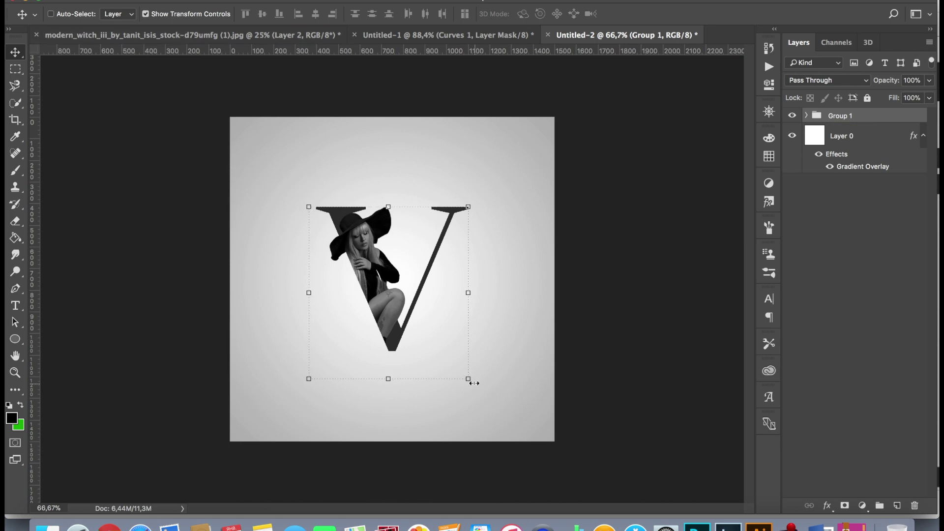
{"action": "left_click_drag", "start_coordinate": [469, 381], "coordinate": [455, 362]}
{"action": "key", "text": "Return"}
{"action": "left_click_drag", "start_coordinate": [374, 276], "coordinate": [382, 278]}
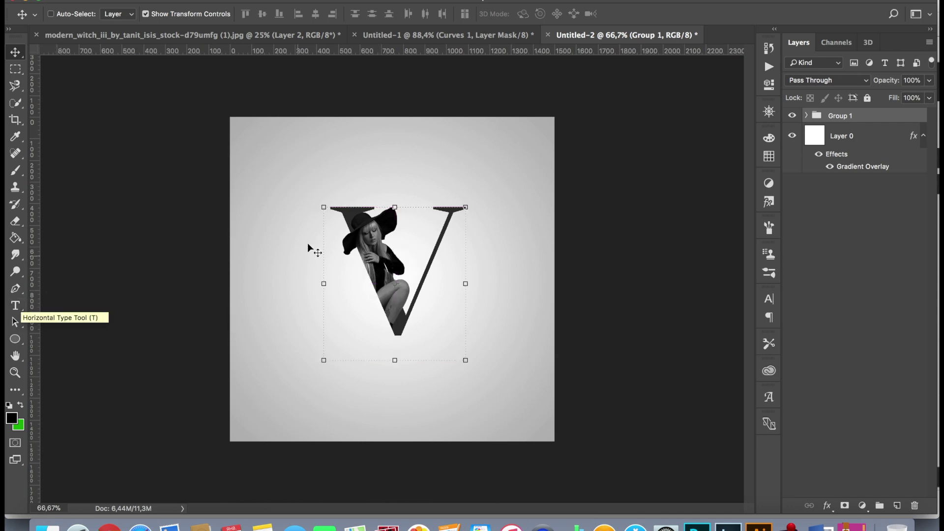
{"action": "left_click", "coordinate": [14, 307]}
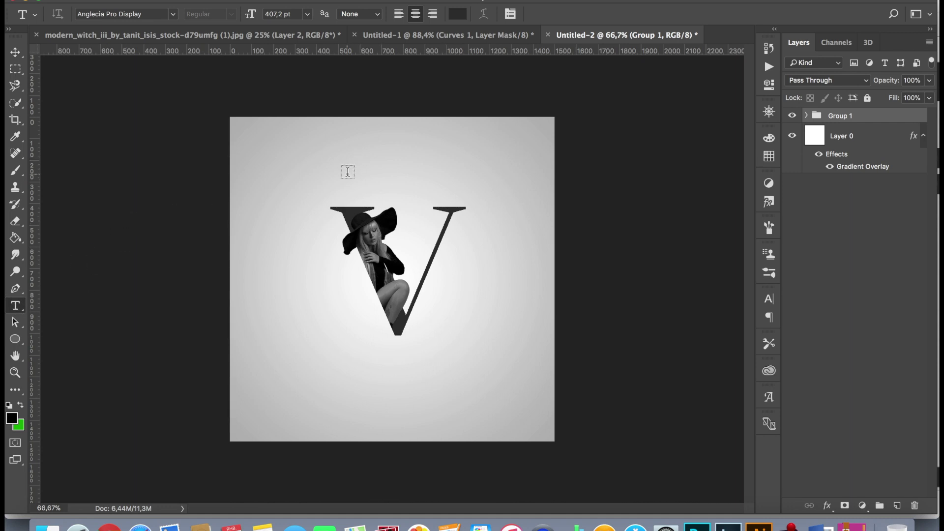
{"action": "left_click", "coordinate": [330, 178]}
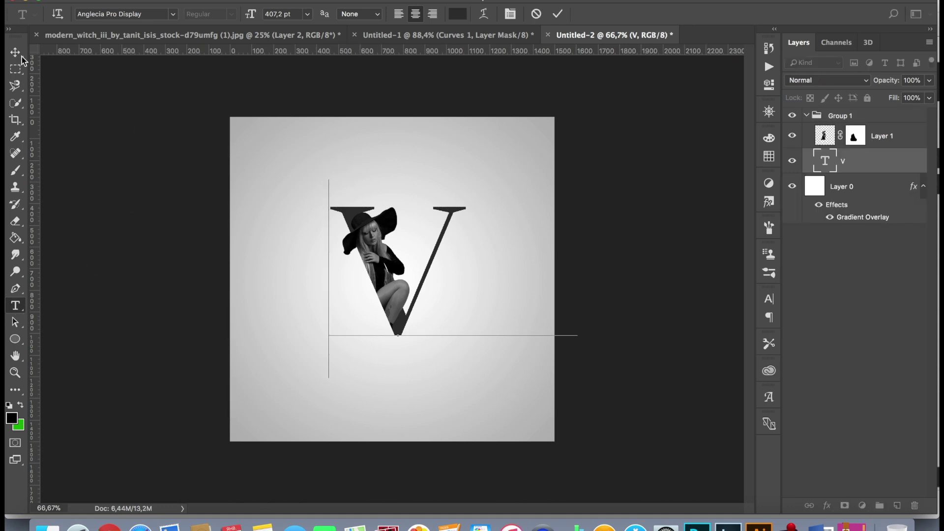
{"action": "left_click", "coordinate": [18, 54]}
Add the text "NICE" in Anglecia Pro Display at 72 pt near the canvas's lower-left corner.
{"action": "left_click", "coordinate": [18, 307]}
{"action": "left_click", "coordinate": [283, 416]}
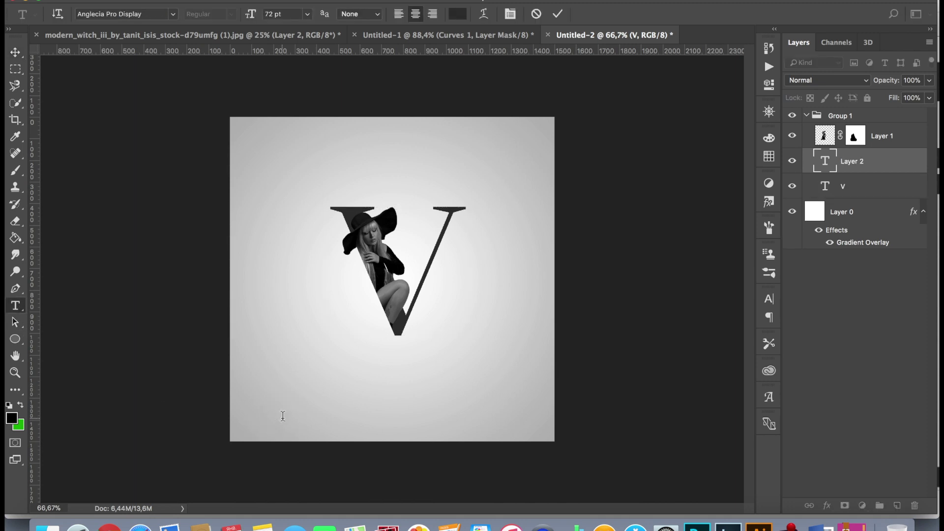
{"action": "type", "text": "NICE"}
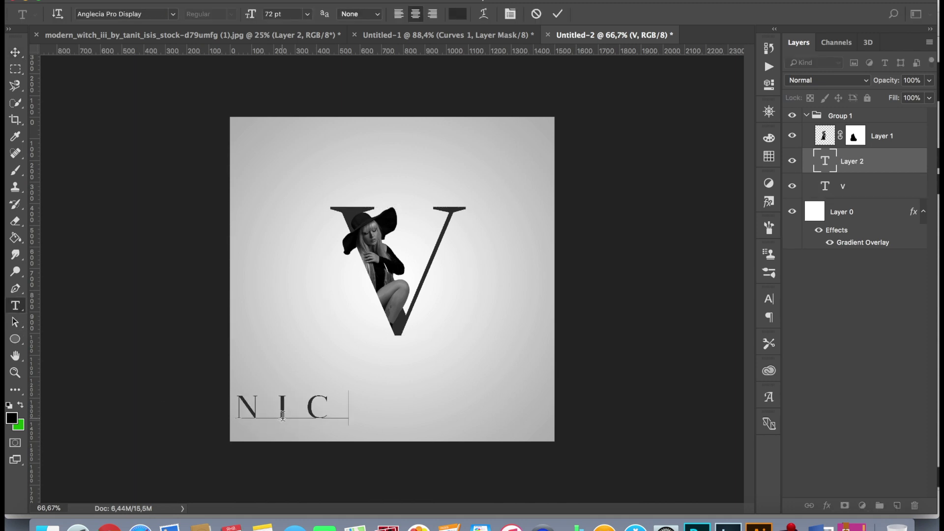
{"action": "left_click", "coordinate": [15, 52]}
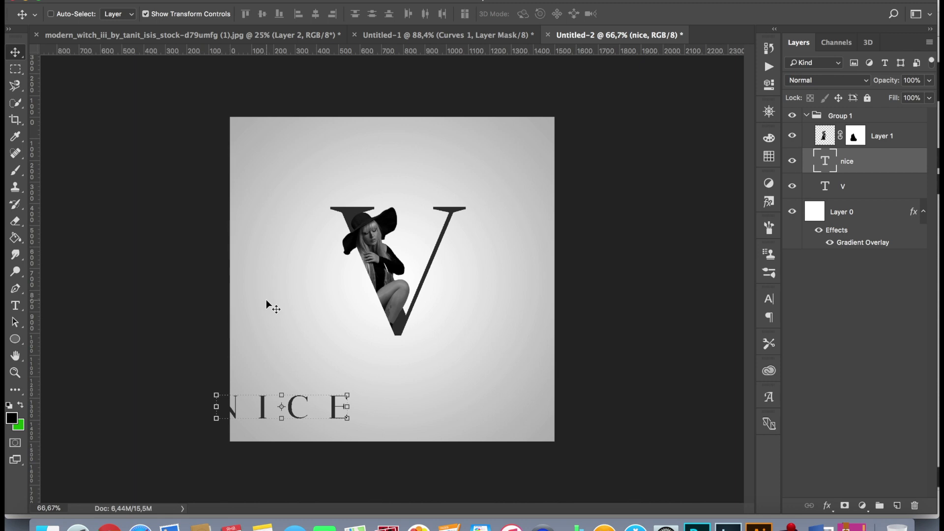
Move the NICE text above the letter V and scale it down to 38.87%.
{"action": "left_click_drag", "start_coordinate": [319, 413], "coordinate": [427, 169]}
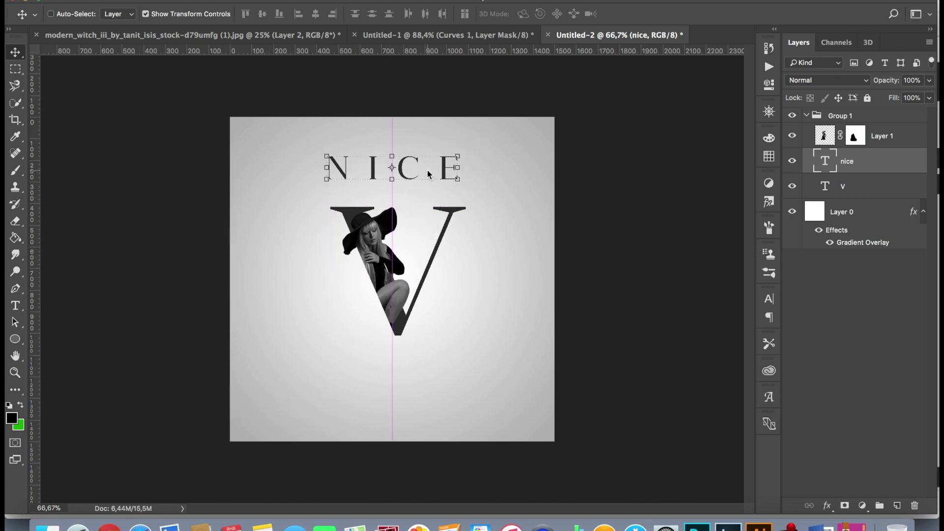
{"action": "left_click", "coordinate": [458, 156]}
{"action": "left_click_drag", "start_coordinate": [457, 156], "coordinate": [432, 161]}
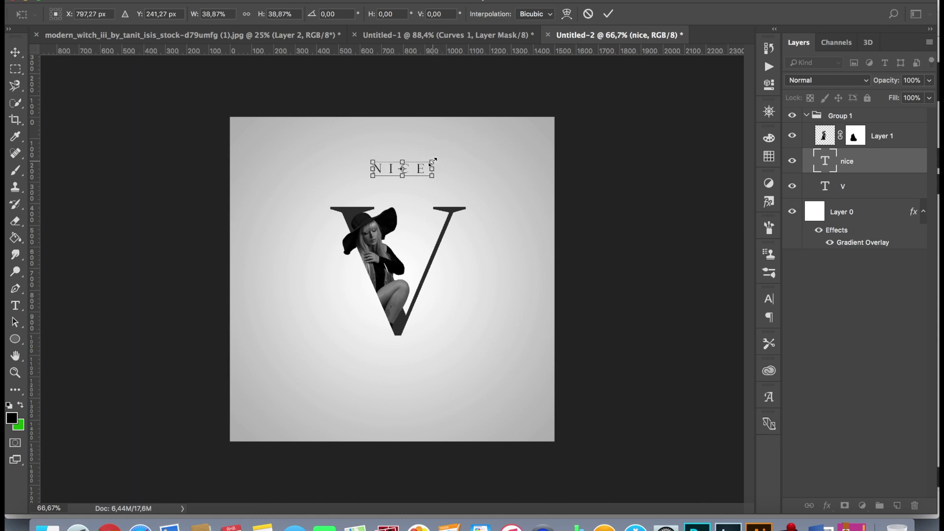
{"action": "key", "text": "Return"}
Duplicate the NICE text below the letter V and change the copy's wording to "POSTER".
{"action": "left_click_drag", "start_coordinate": [411, 173], "coordinate": [411, 364]}
{"action": "left_click", "coordinate": [16, 305]}
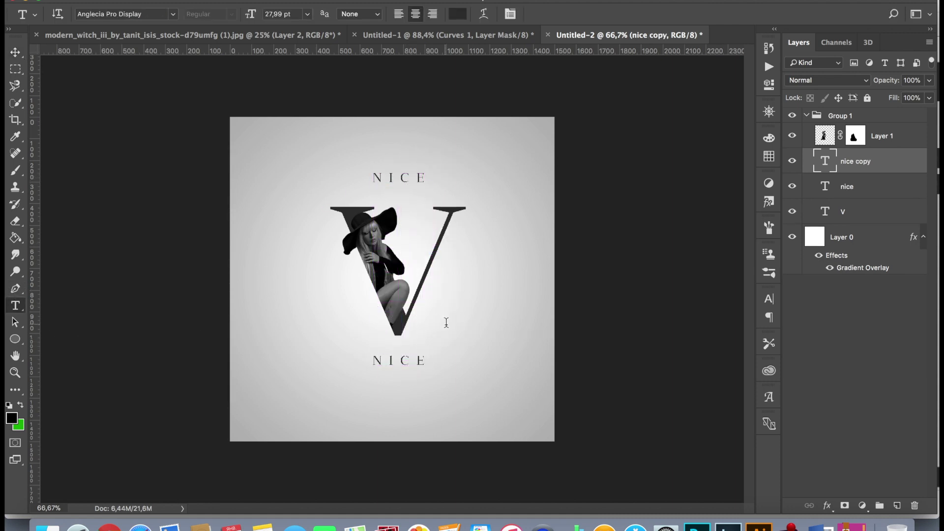
{"action": "double_click", "coordinate": [420, 358]}
{"action": "type", "text": "poster"}
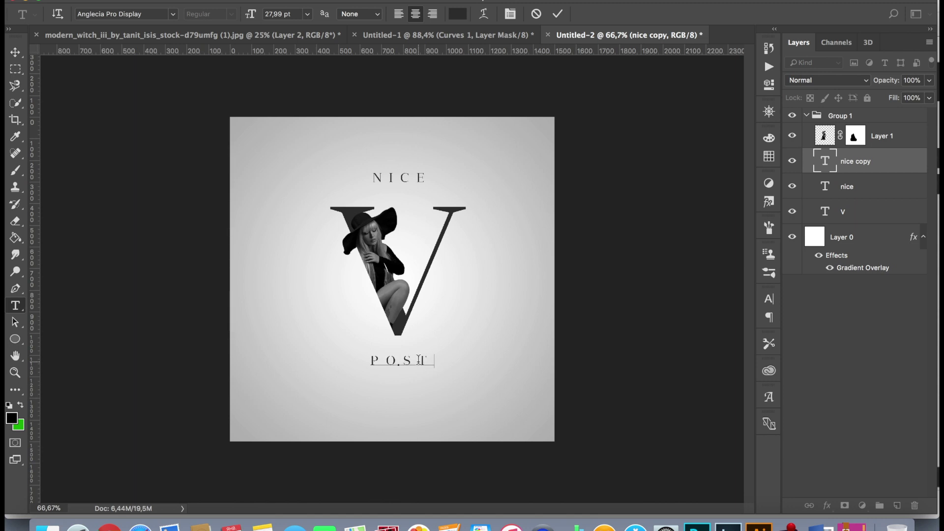
{"action": "key", "text": "ctrl+Return"}
{"action": "key", "text": "v"}
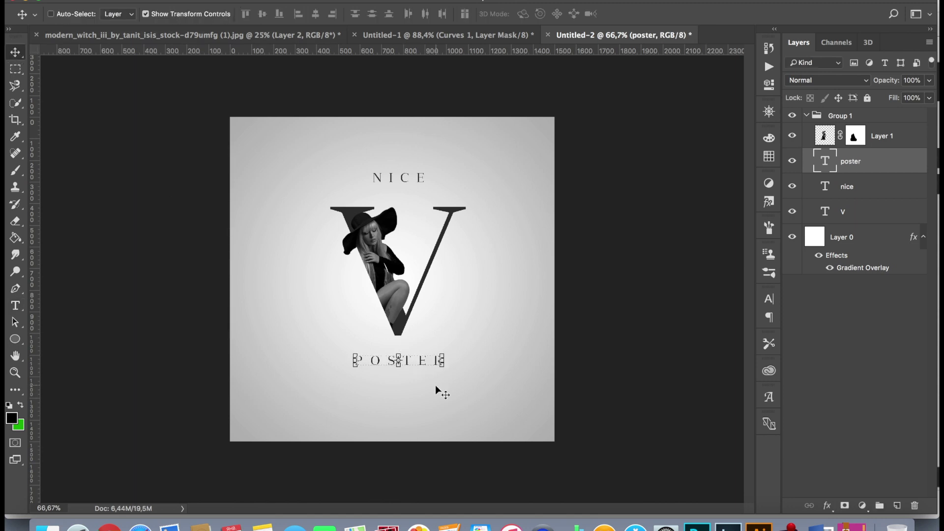
Move POSTER to the right of the V's lower half and NICE to the left of its upper half.
{"action": "left_click_drag", "start_coordinate": [411, 361], "coordinate": [497, 297]}
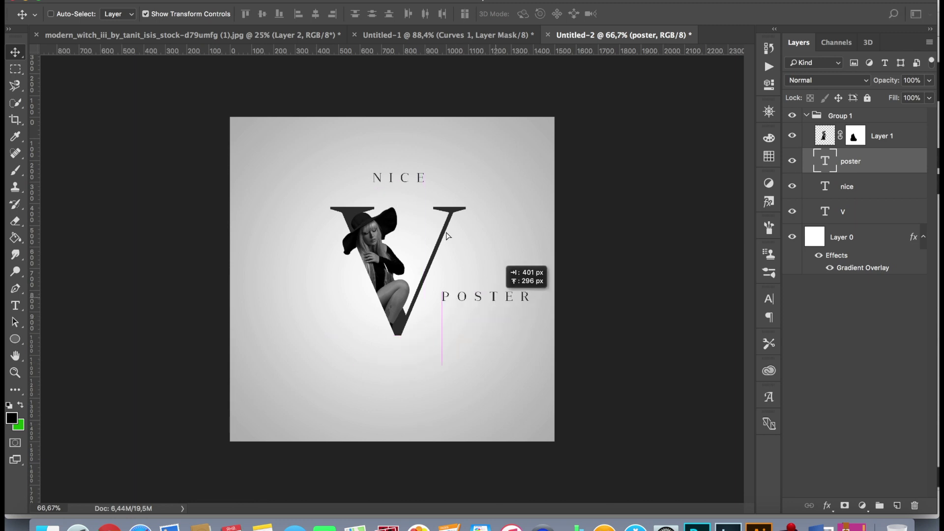
{"action": "right_click", "coordinate": [402, 181]}
{"action": "left_click", "coordinate": [407, 183]}
{"action": "left_click_drag", "start_coordinate": [410, 177], "coordinate": [314, 248]}
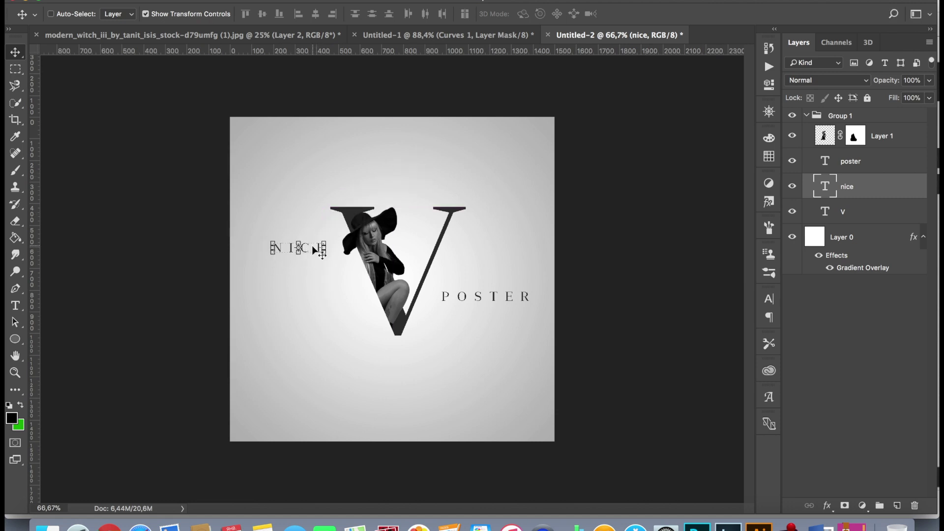